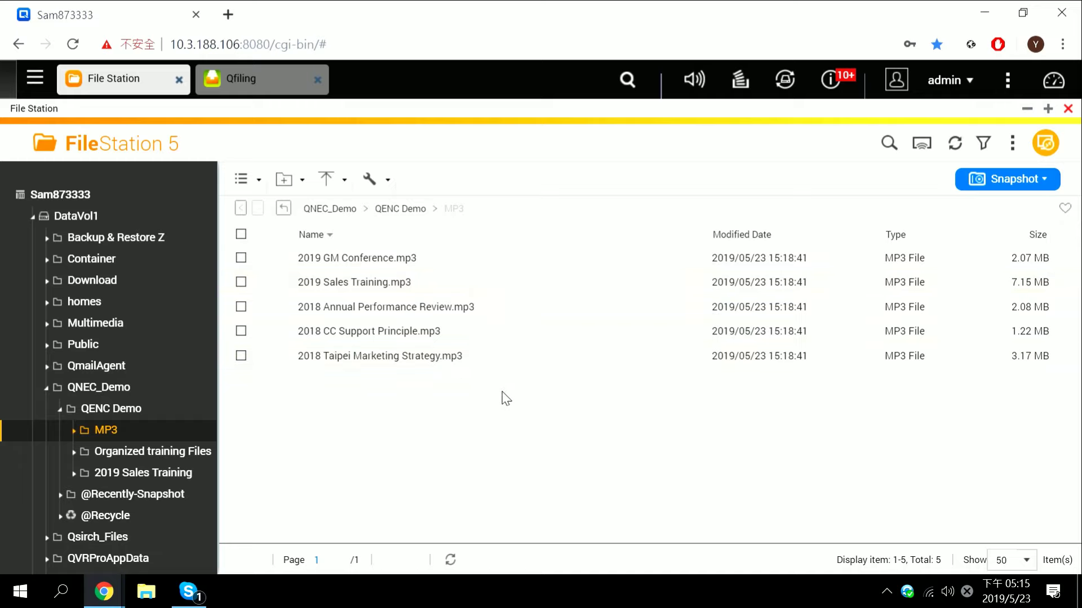
Encrypt all five MP3 files with a confirmed password, replacing the originals with .mp3.qenc files
left_click(241, 235)
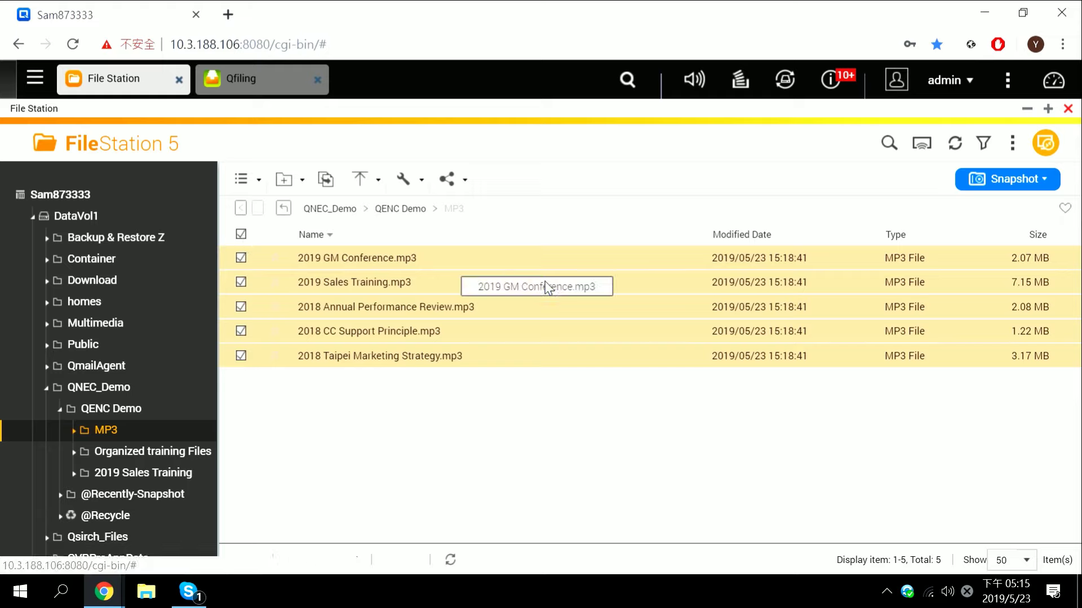
right_click(473, 289)
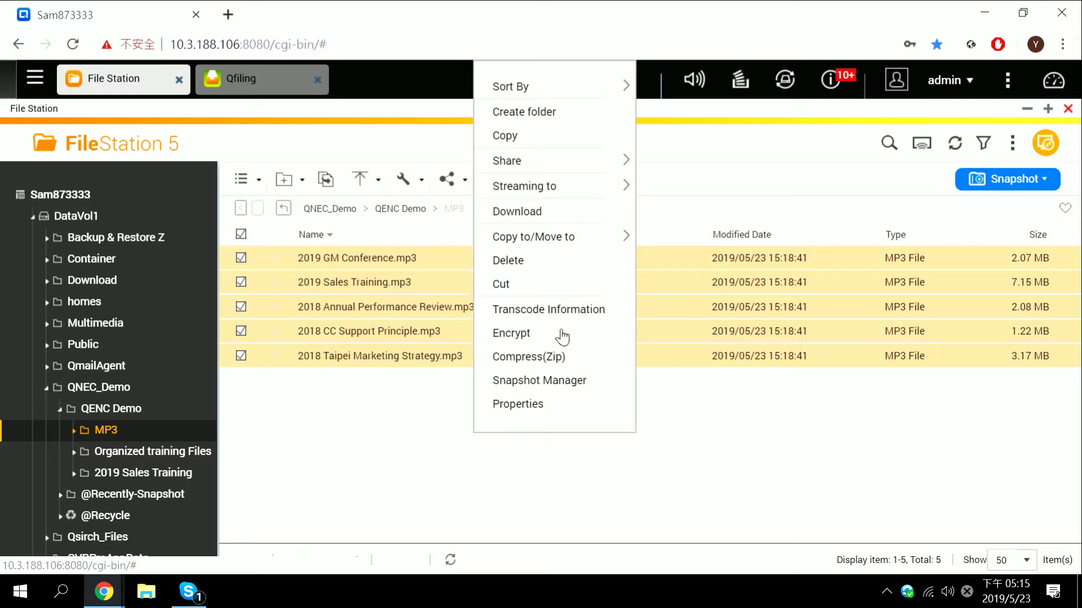
left_click(561, 337)
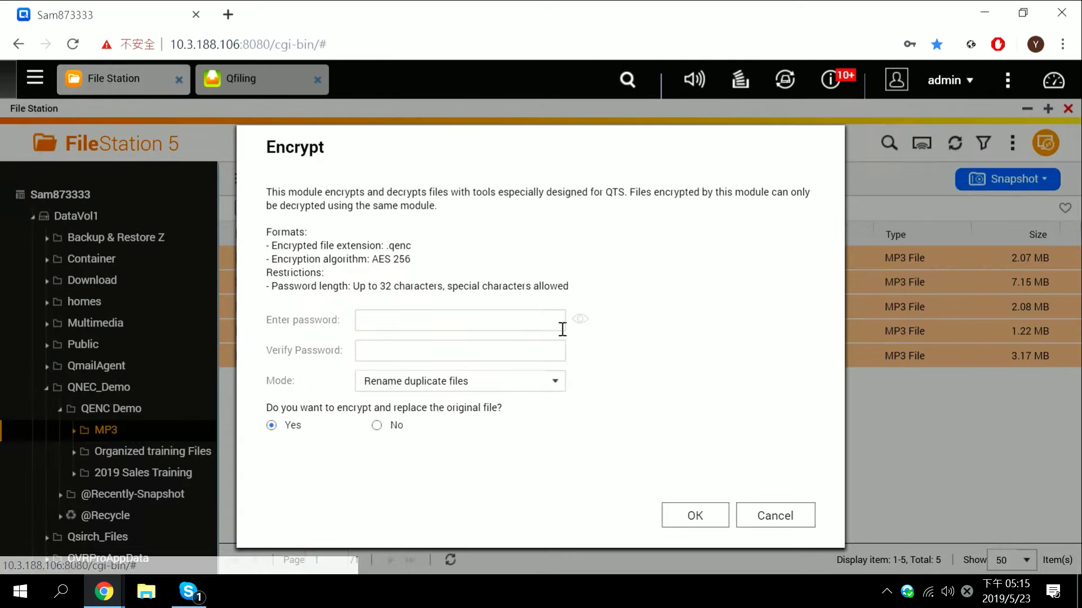
left_click(458, 322)
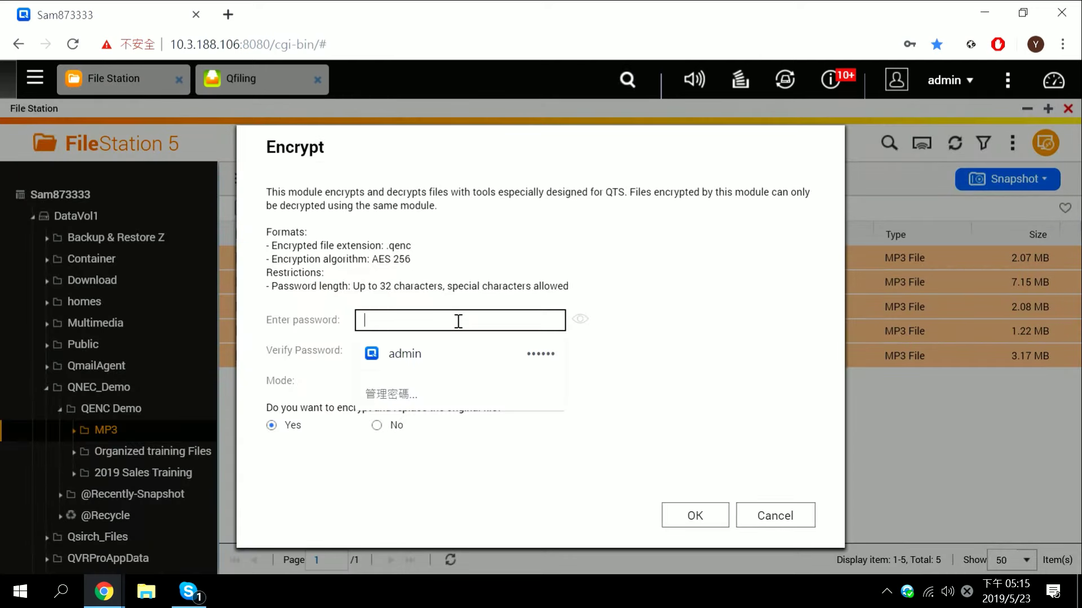
type("1234")
key("Tab")
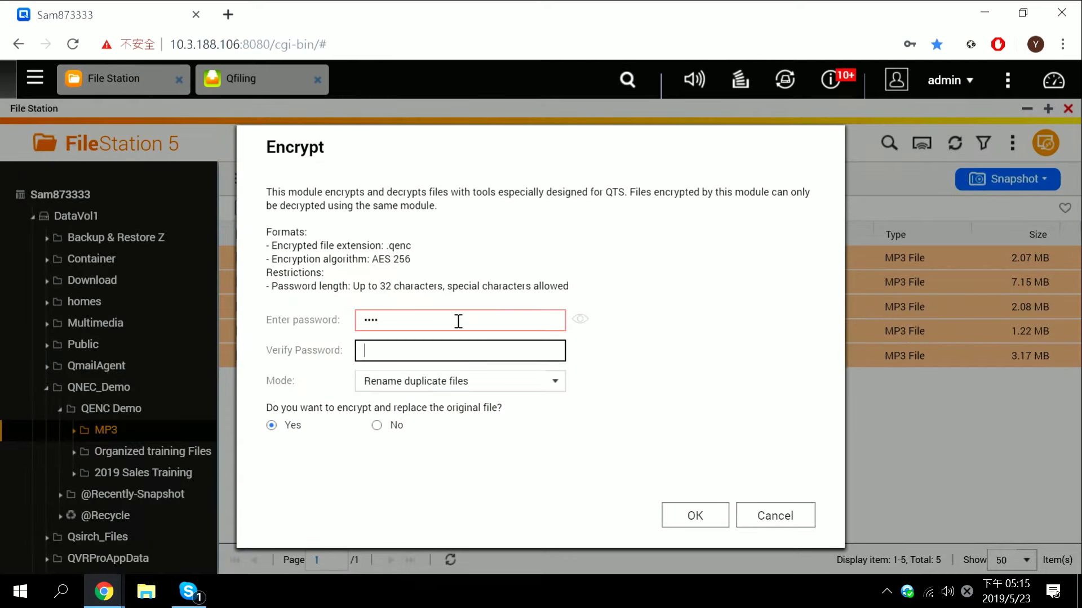
type("1234")
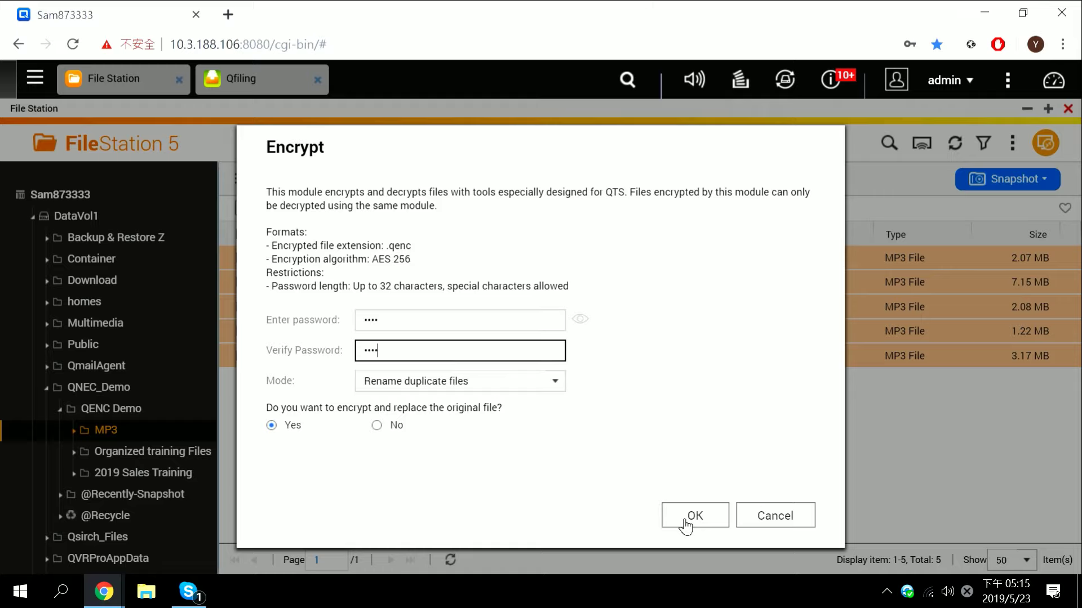
left_click(685, 524)
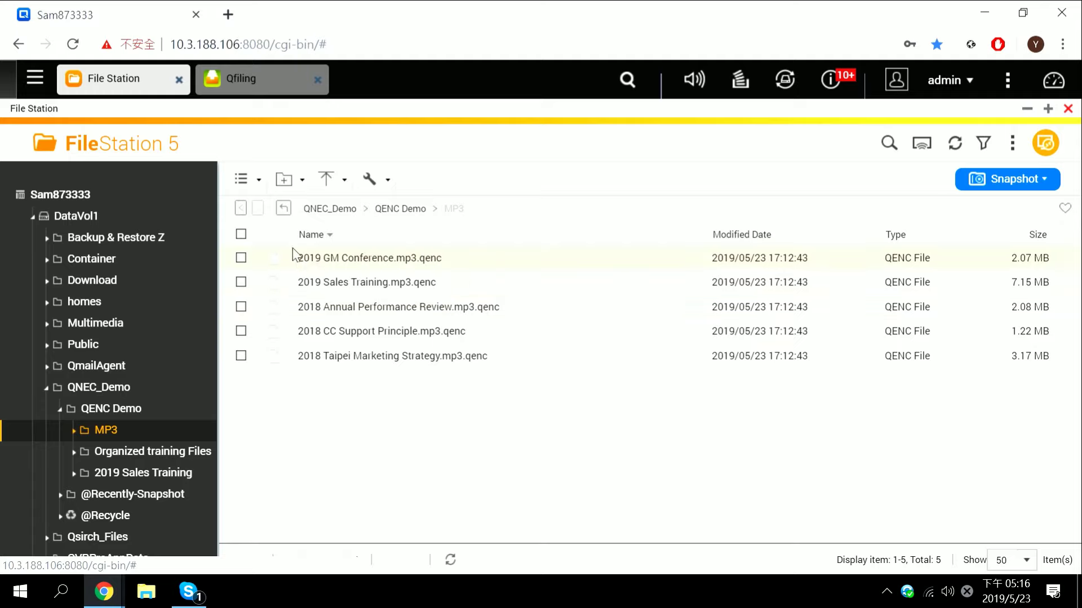
Decrypt the five .mp3.qenc files with their password, restoring plain .mp3 copies beside them
left_click(241, 234)
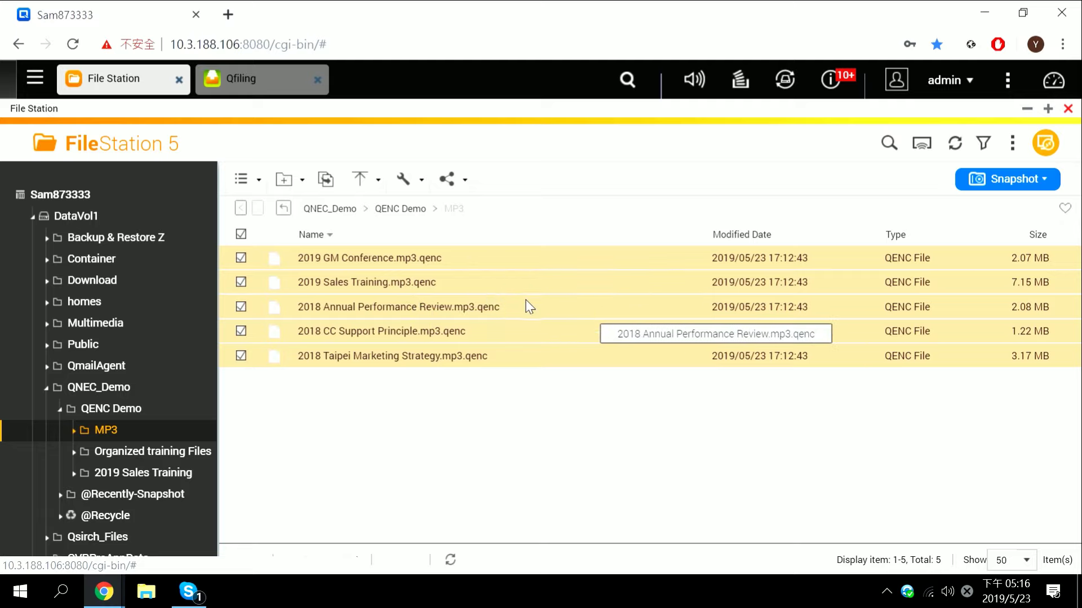
right_click(525, 300)
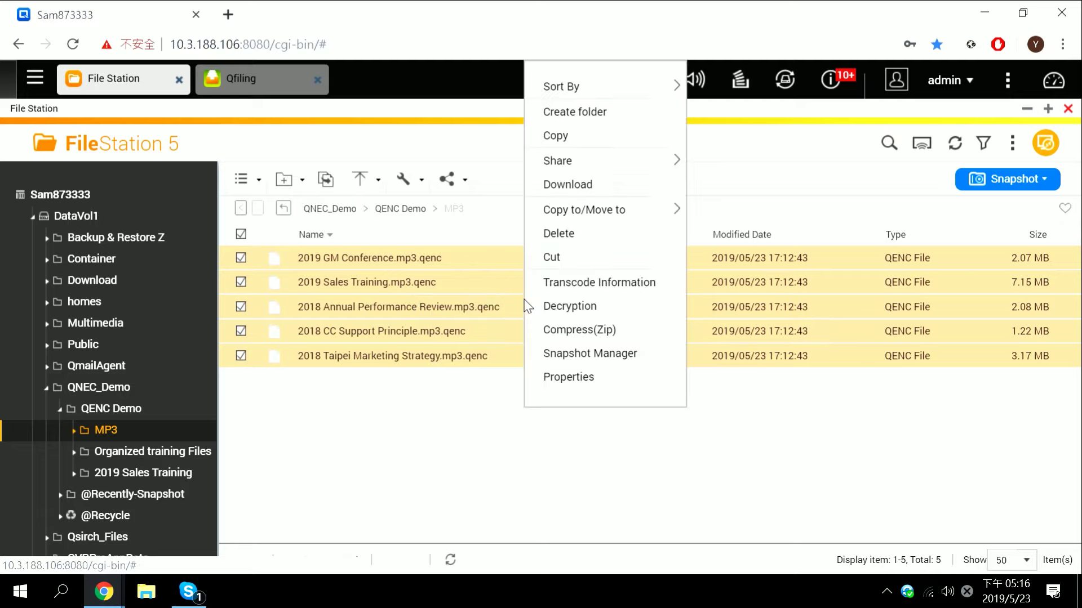
left_click(569, 307)
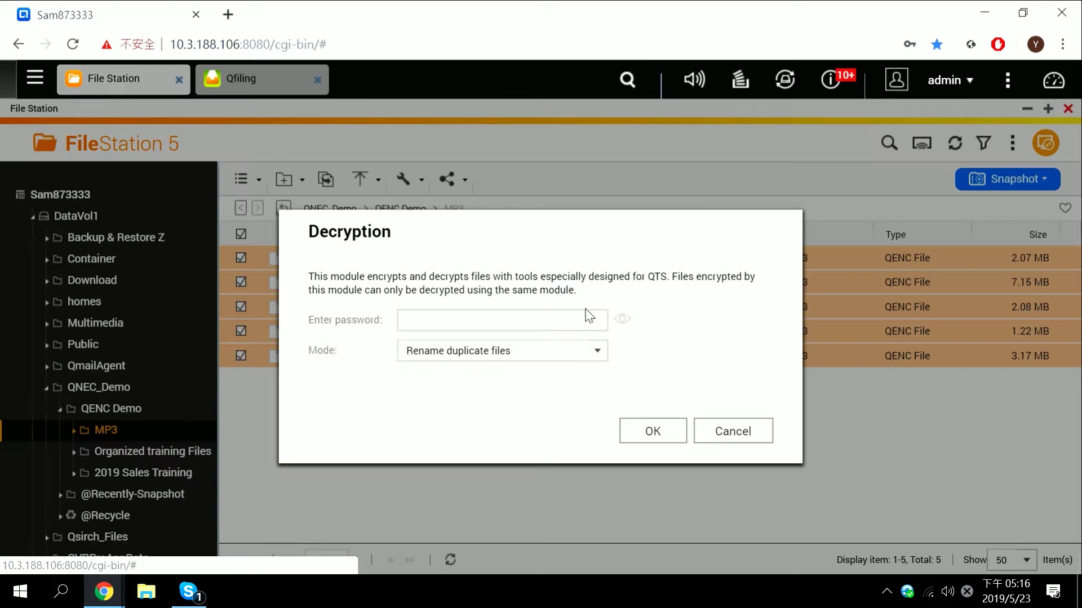
left_click(444, 323)
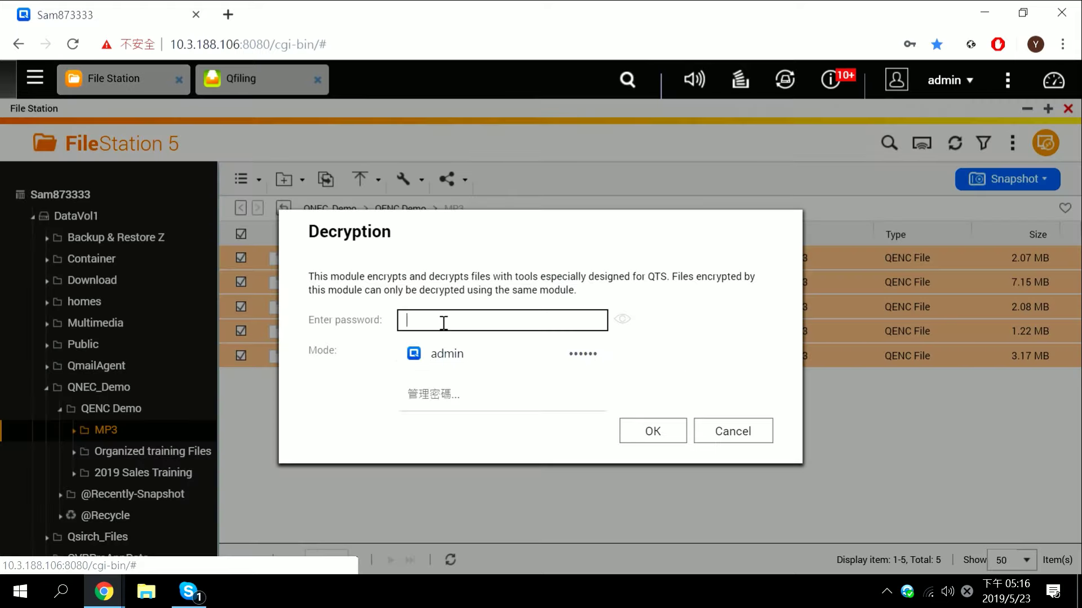
type("••••")
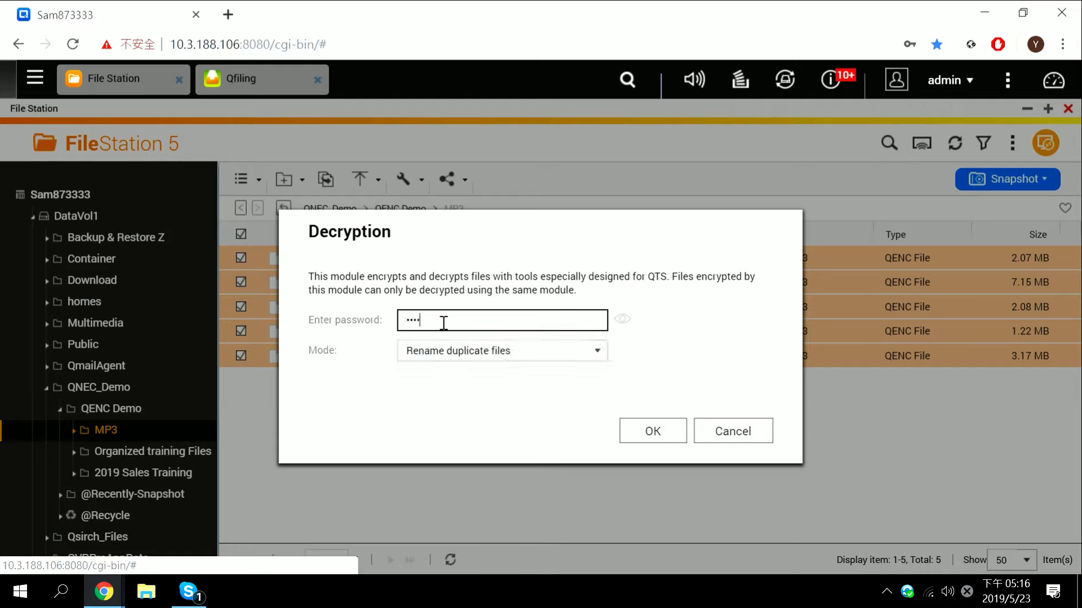
left_click(654, 433)
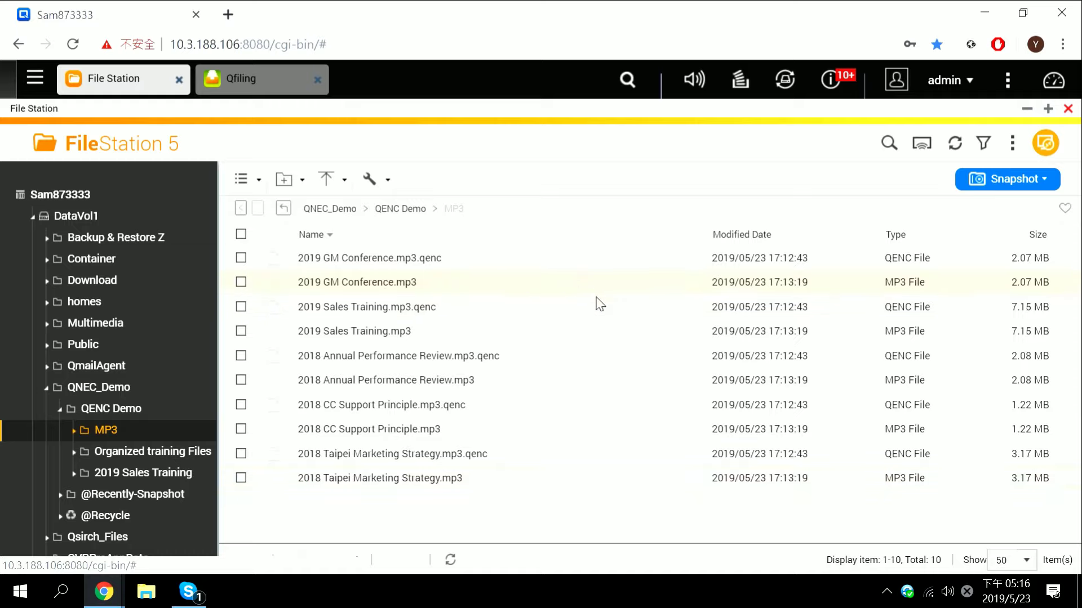
Go from the MP3 folder up to QENC Demo and open the 2019 Sales Training folder
left_click(428, 288)
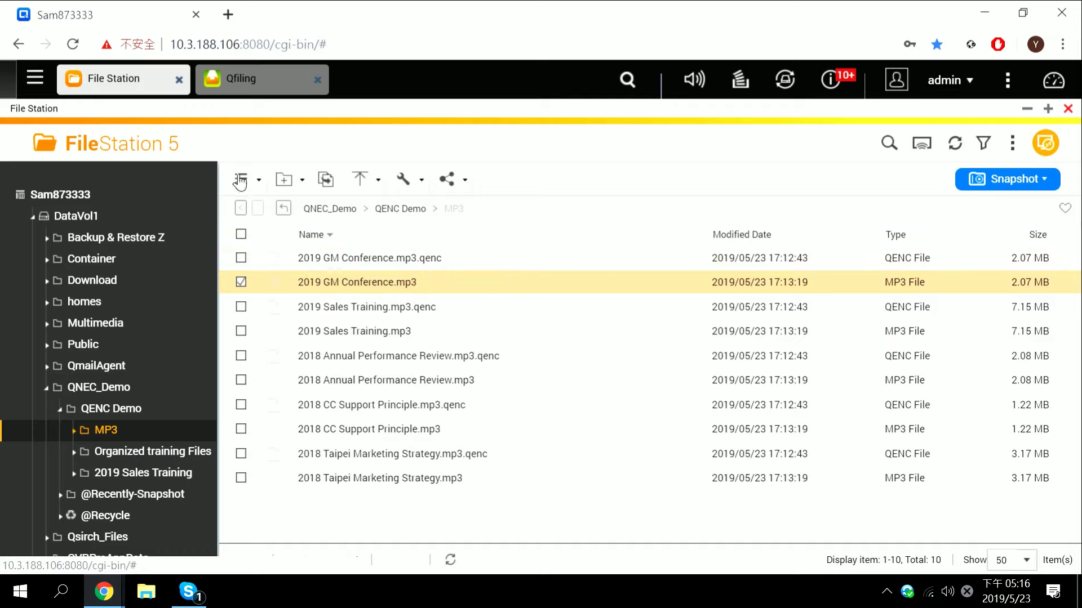
left_click(403, 209)
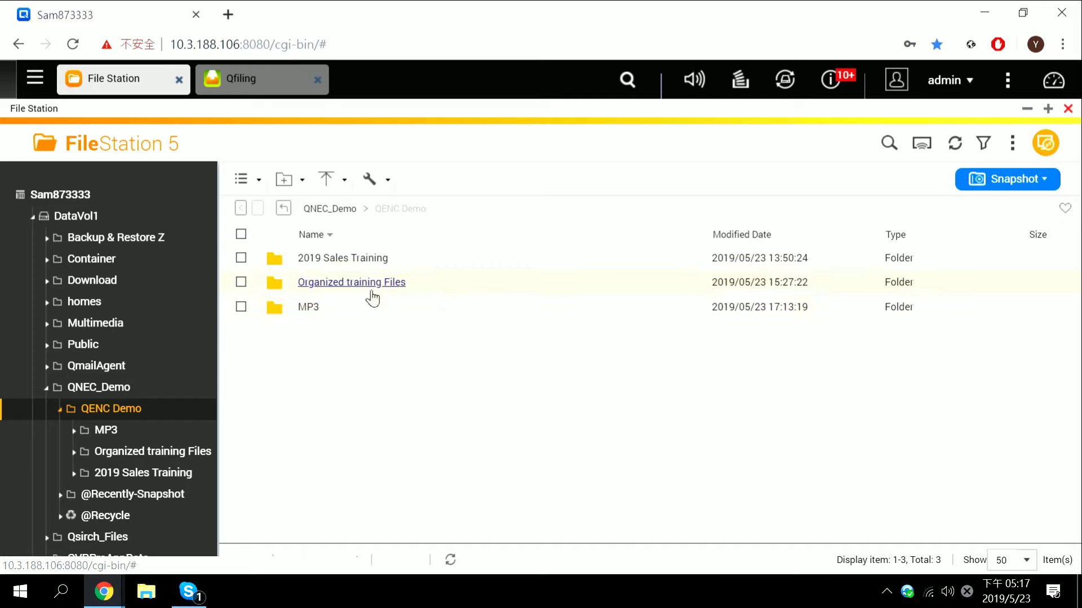
double_click(350, 256)
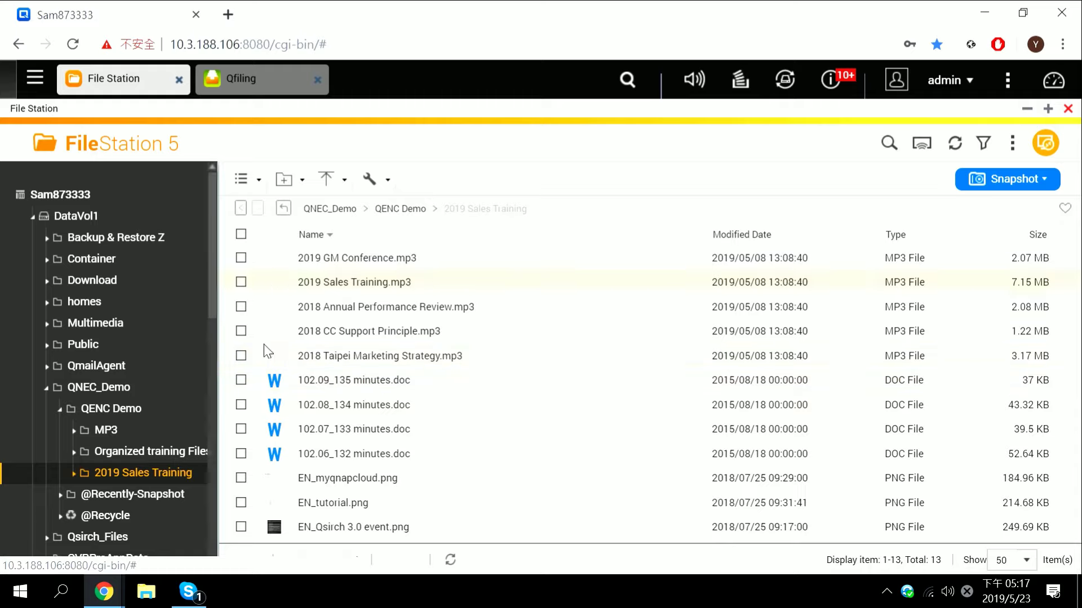
Switch to Qfiling and start creating a new filing task
left_click(264, 89)
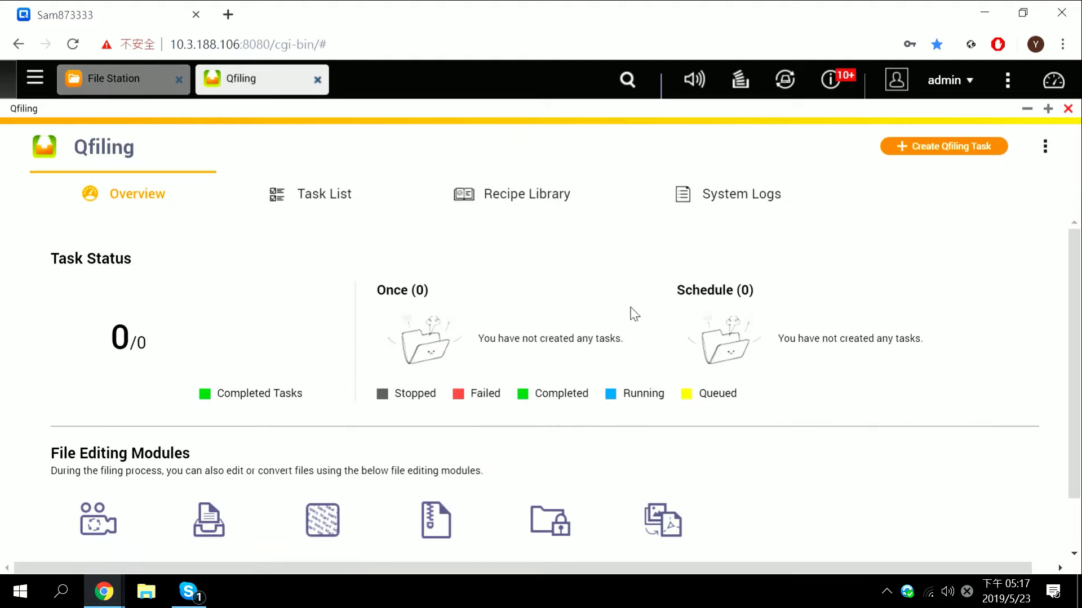
left_click(952, 150)
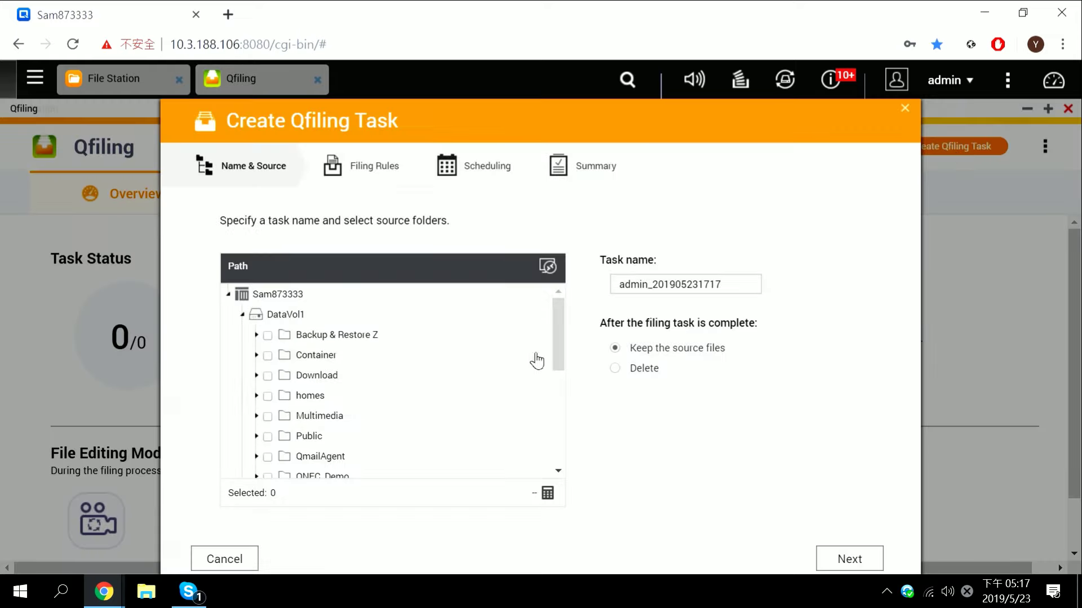
left_click_drag(553, 329, 552, 404)
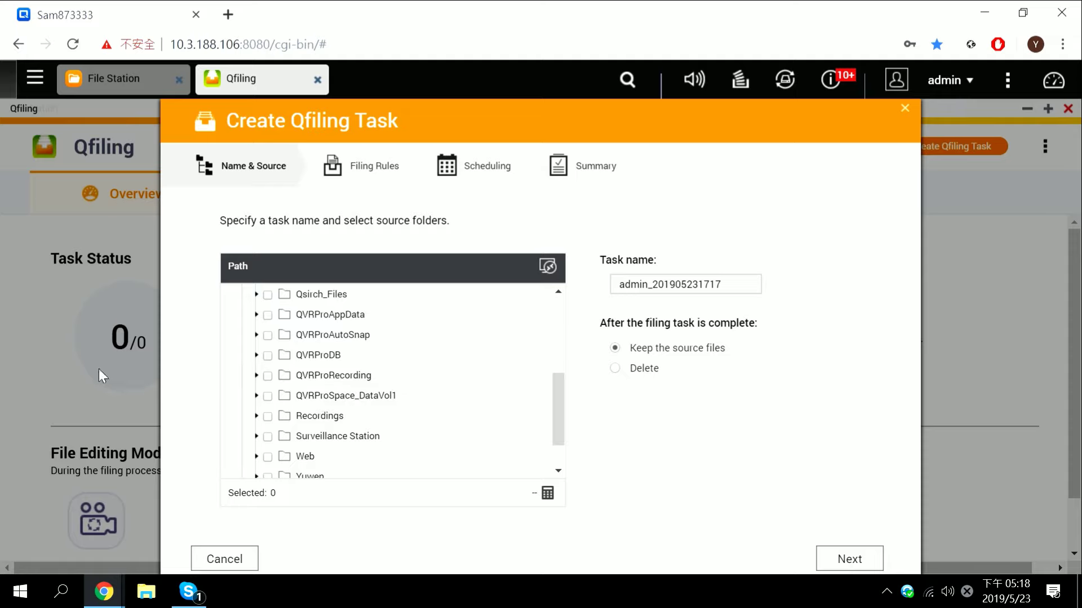
scroll(543, 401, "down", 1)
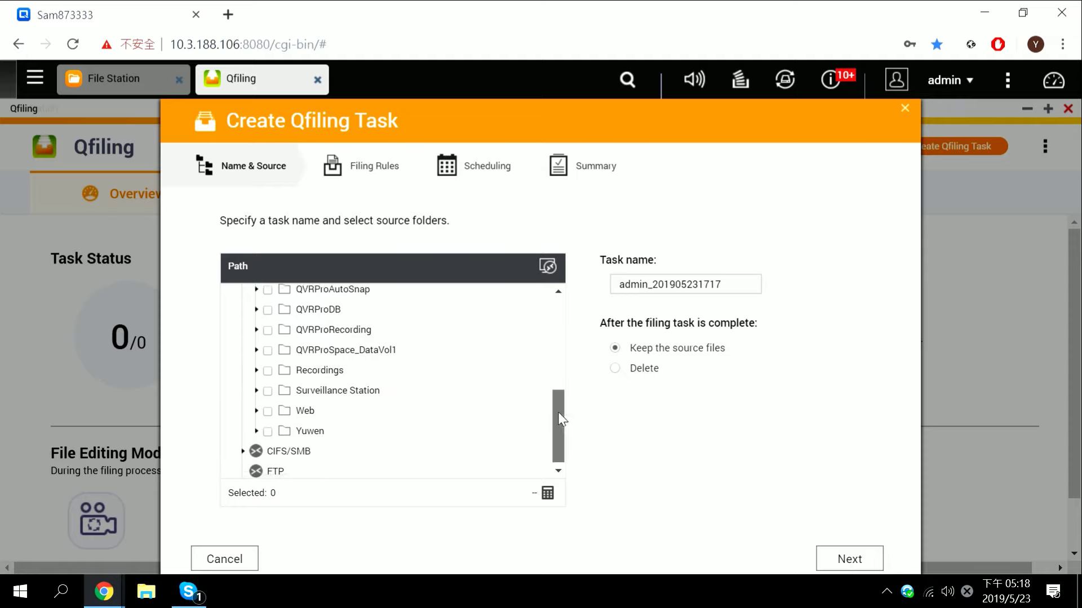
scroll(541, 389, "up", 2)
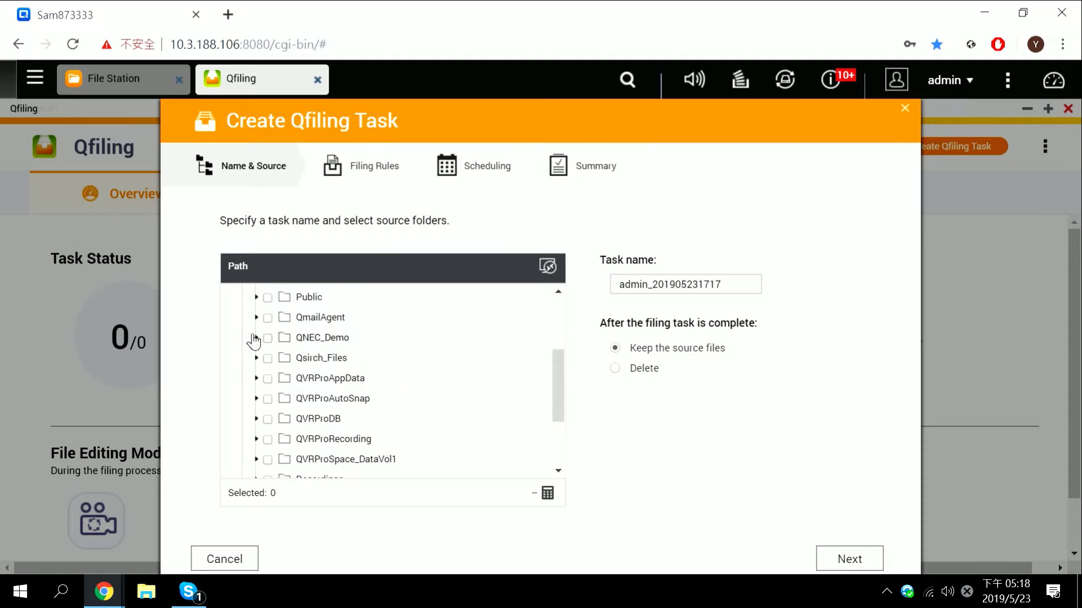
Select /QNEC_Demo/QENC Demo/2019 Sales Training as the only source folder and advance to Filing Rules
left_click(256, 337)
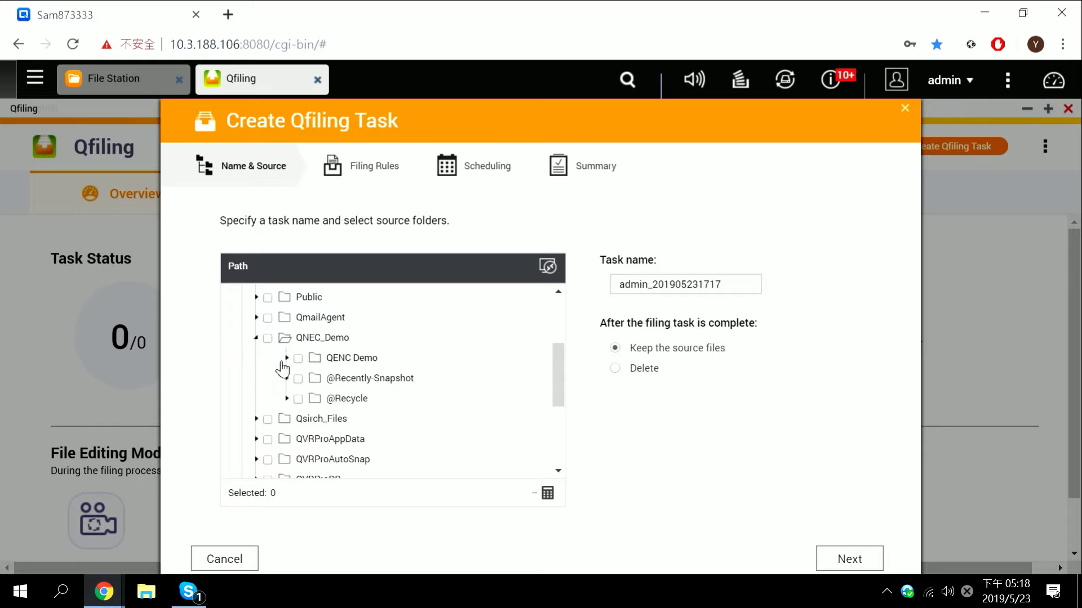
left_click(294, 359)
left_click(286, 358)
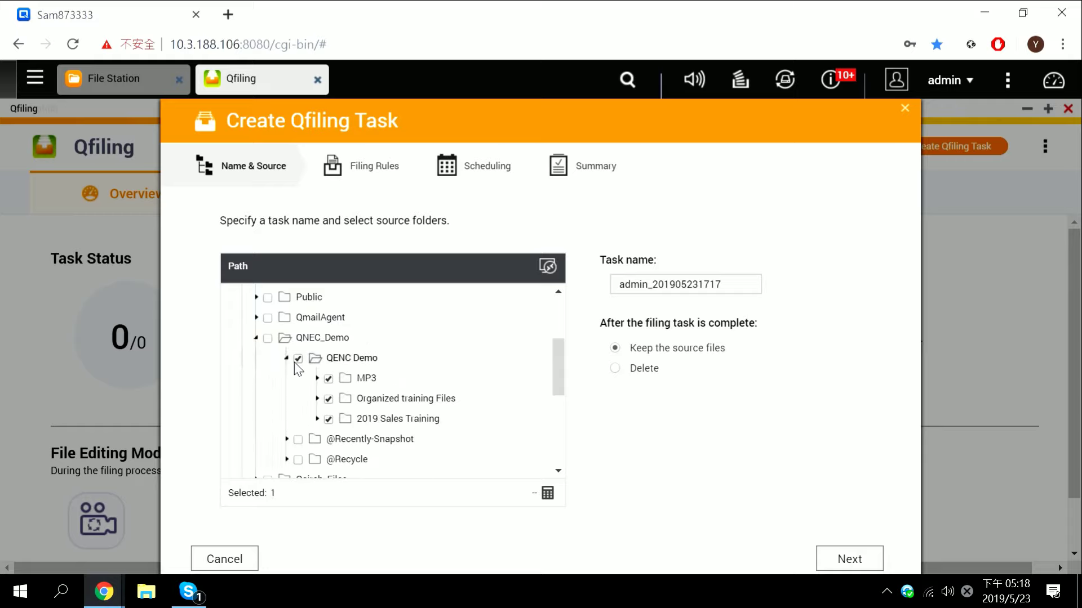
left_click(298, 359)
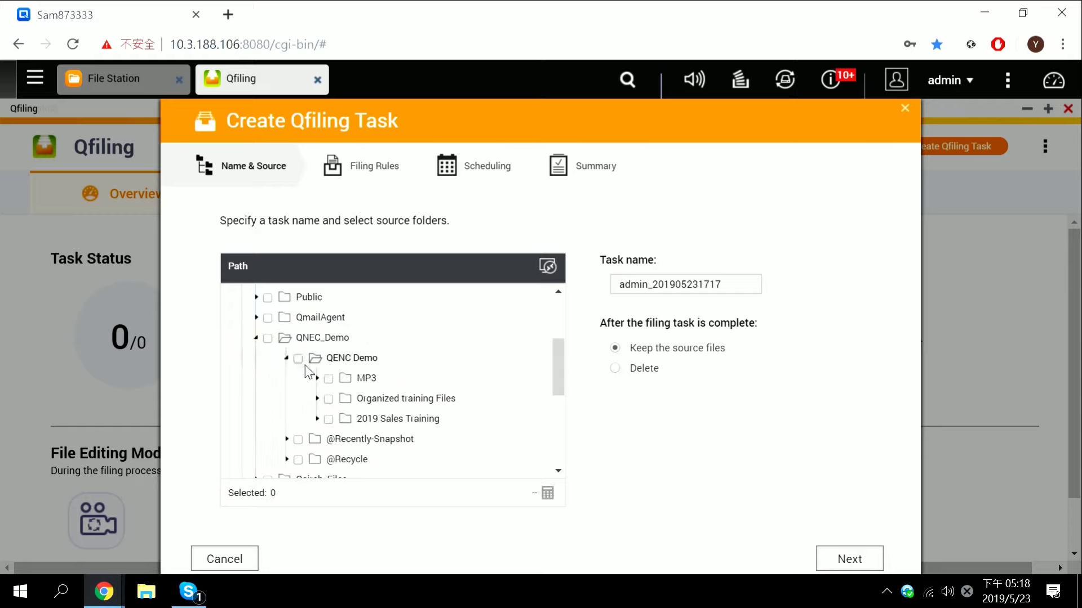
left_click(329, 419)
left_click(850, 561)
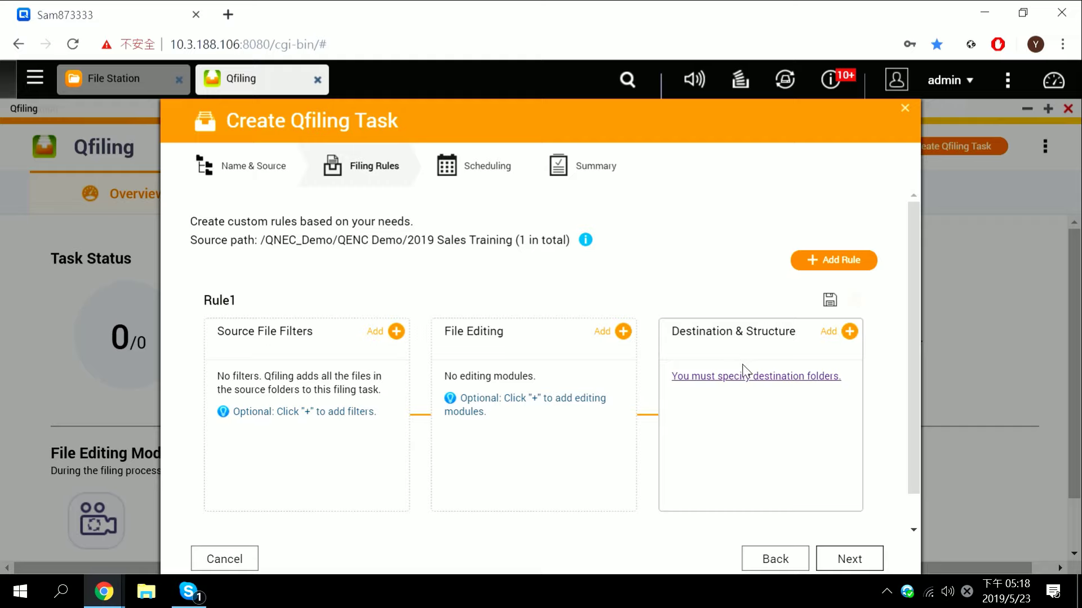
Set Organized training Files under QNEC_Demo > QENC Demo as Rule1's destination and open Folder Structure
left_click(794, 377)
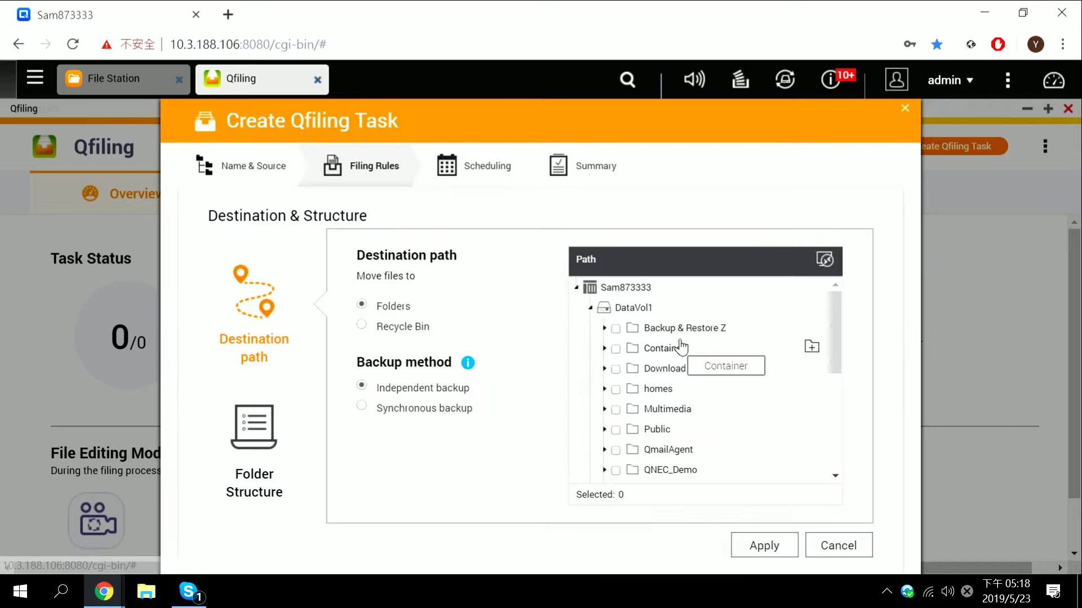
left_click_drag(839, 307, 840, 322)
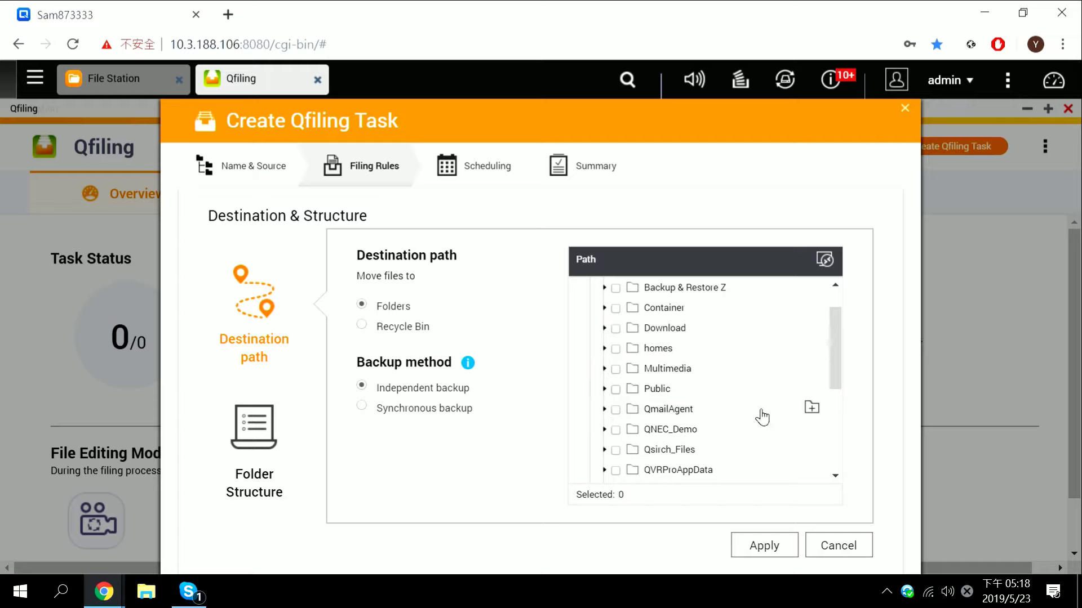
scroll(835, 338, "down", 1)
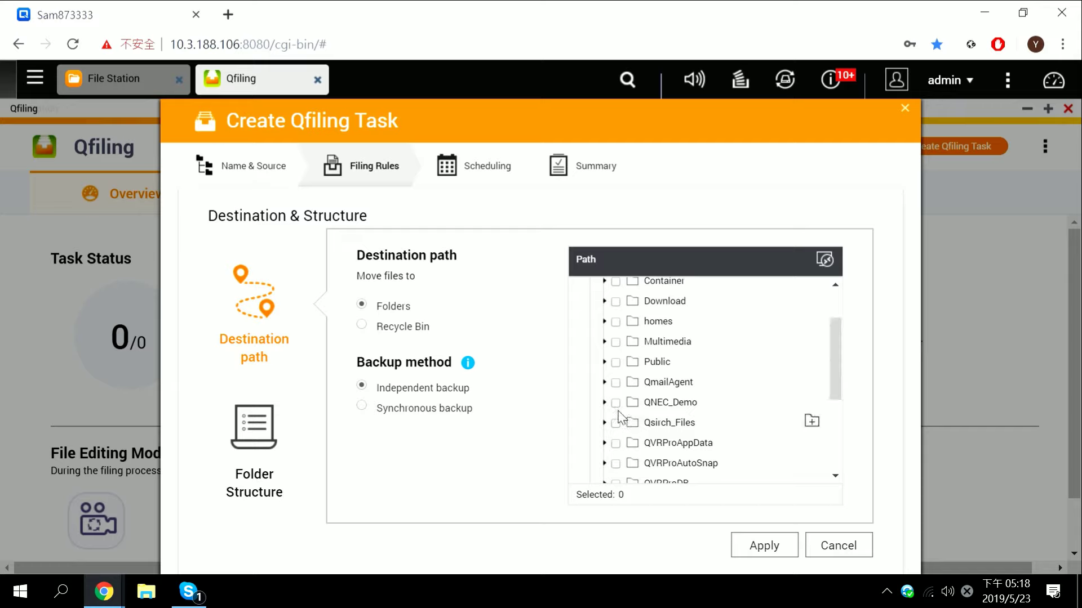
left_click(603, 402)
left_click(604, 404)
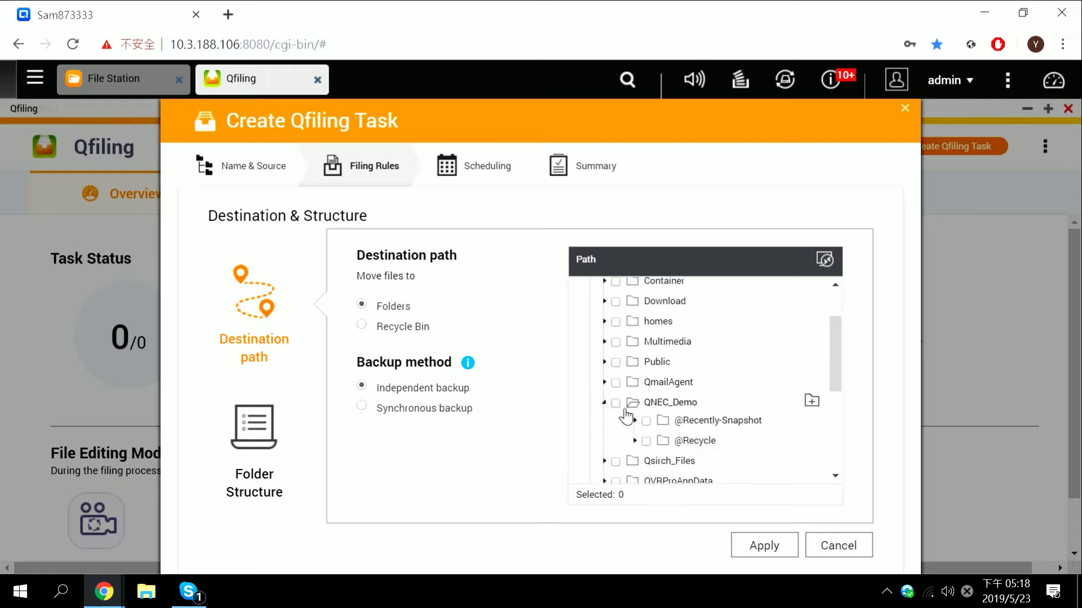
left_click(635, 424)
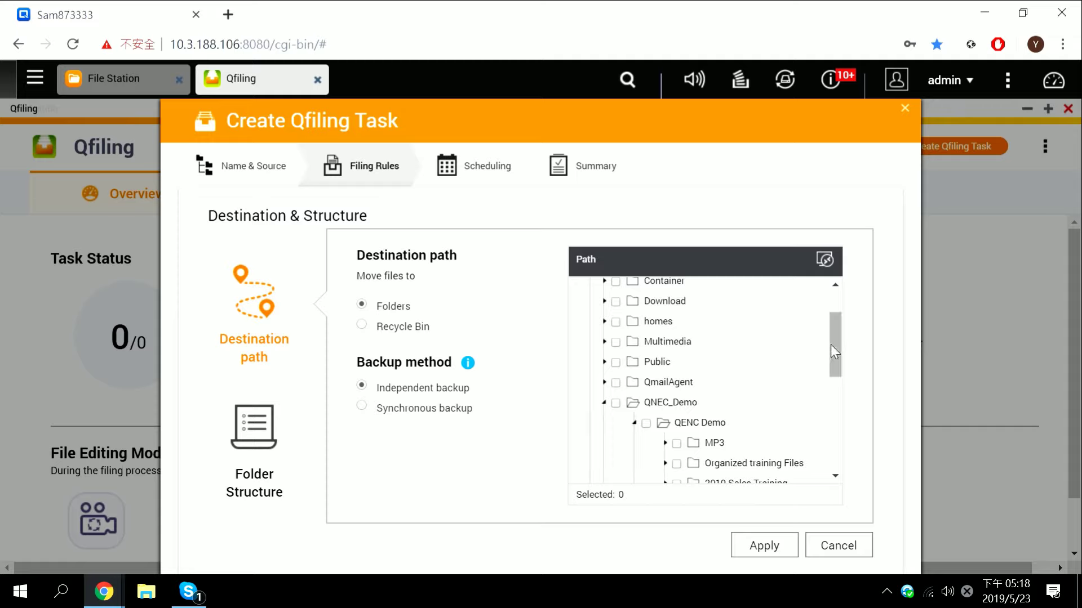
scroll(833, 349, "down", 1)
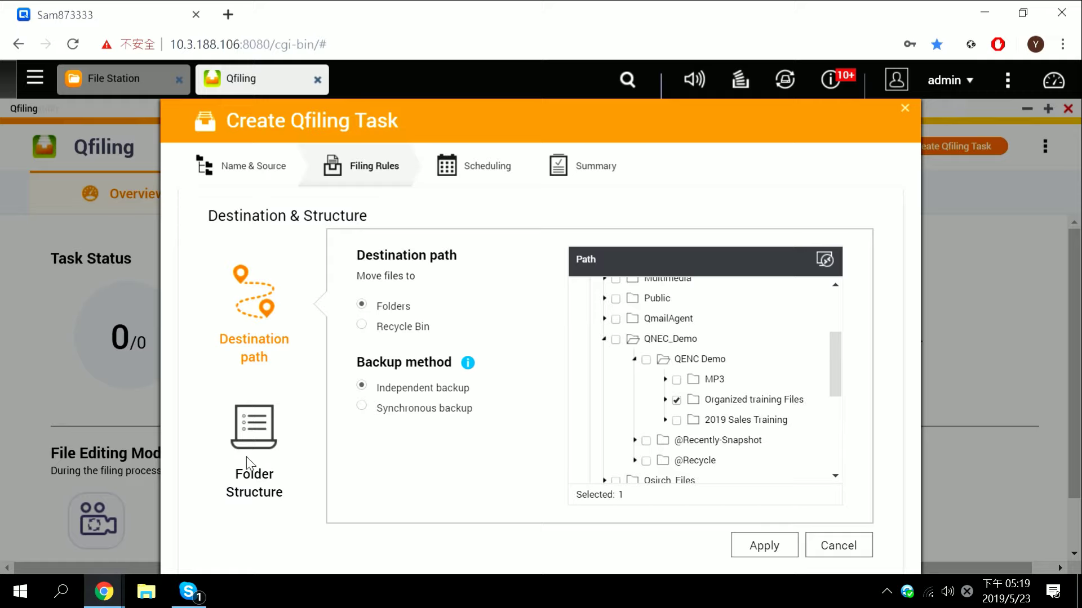
left_click(247, 456)
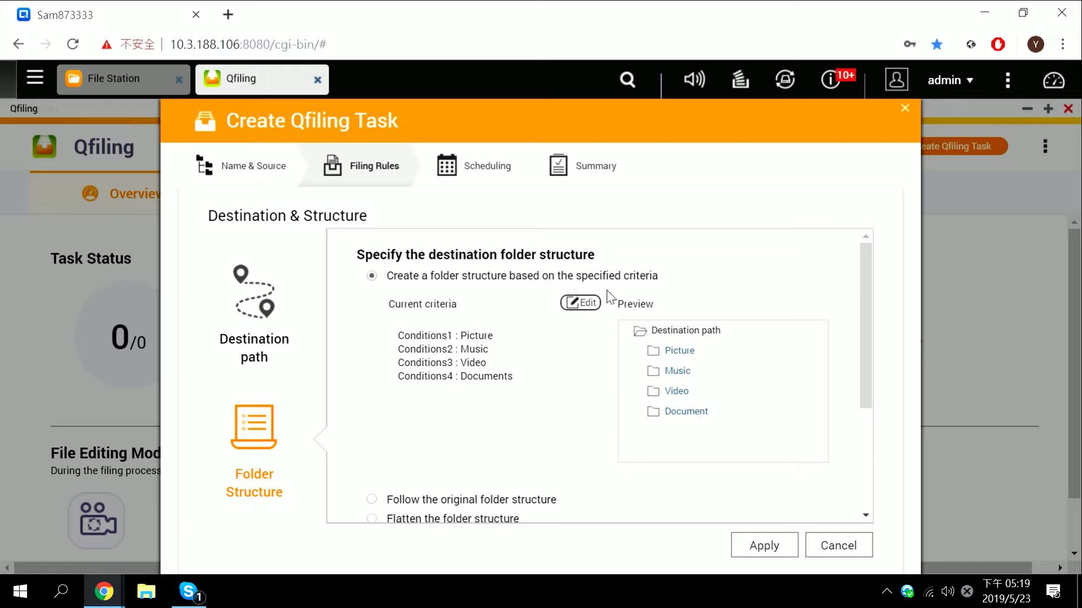
Delete the Video condition, leaving Picture, Music and Documents, and apply both settings dialogs
left_click(574, 307)
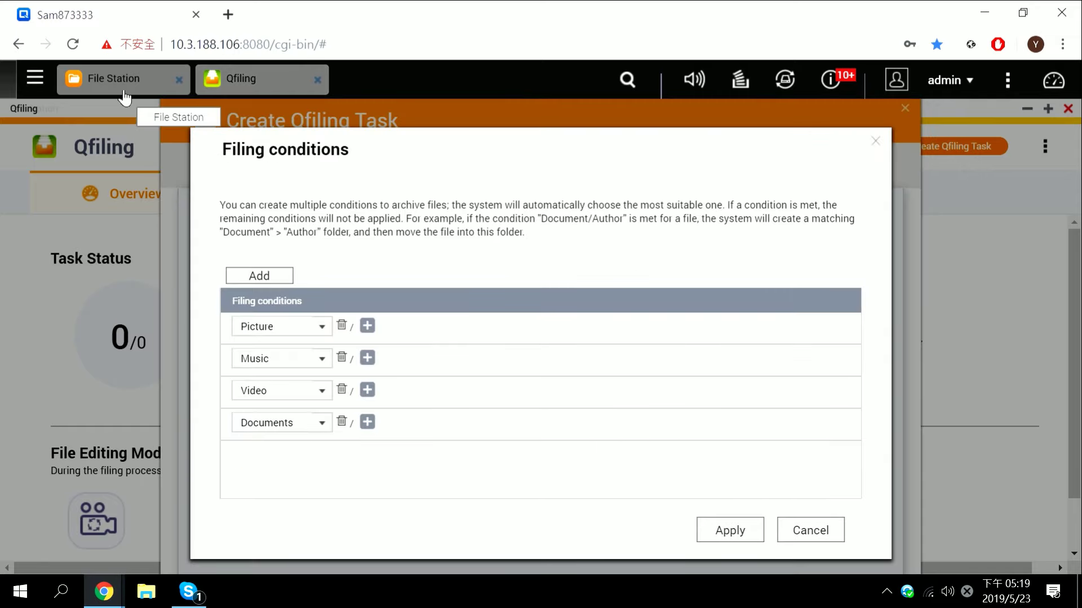
left_click(121, 83)
scroll(409, 257, "down", 2)
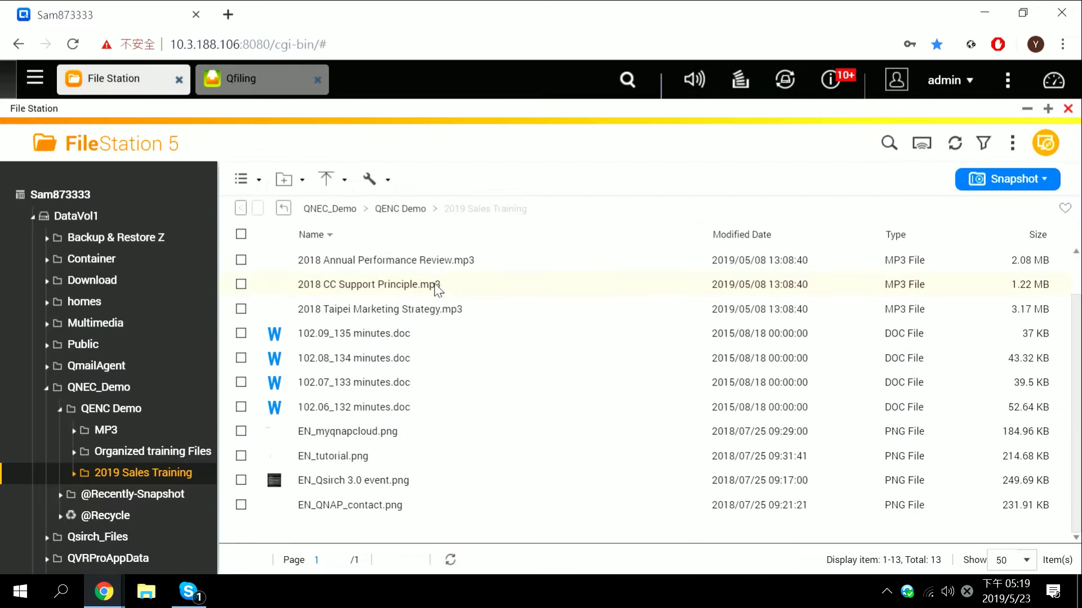
left_click(275, 88)
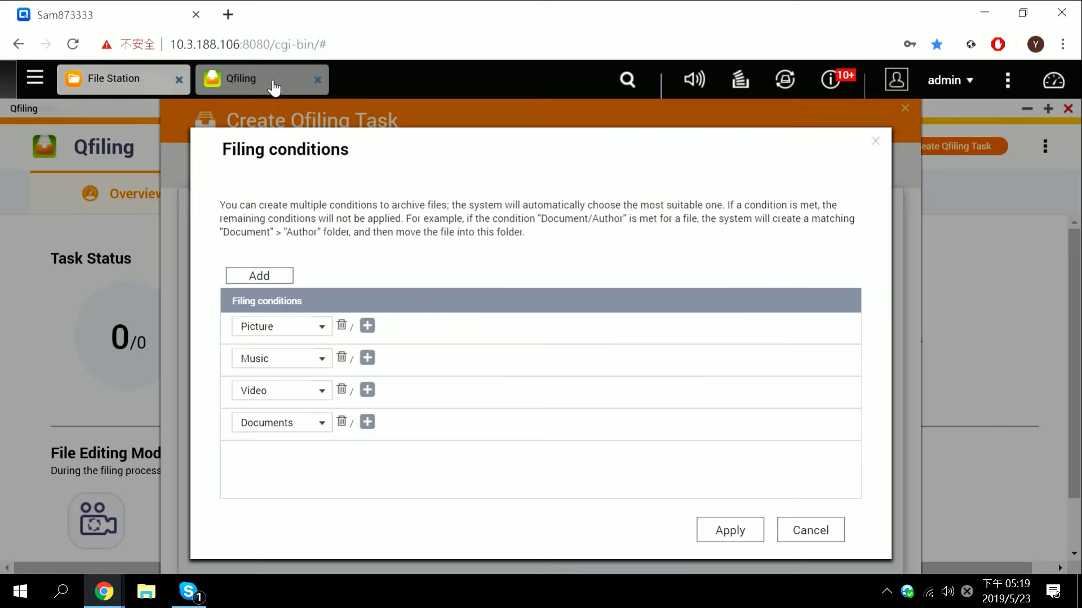
left_click(342, 393)
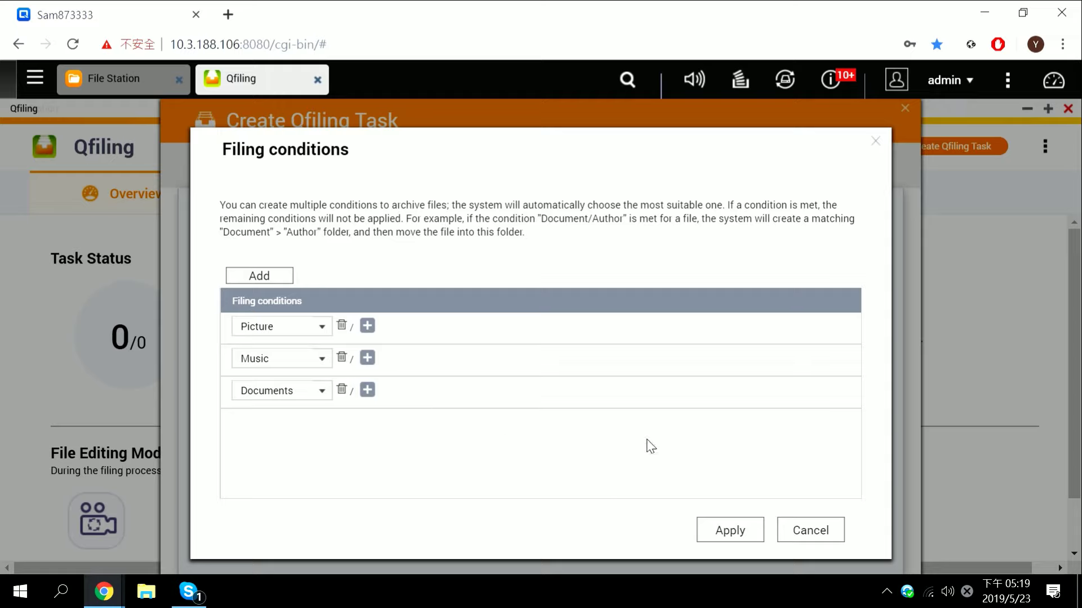
left_click(732, 530)
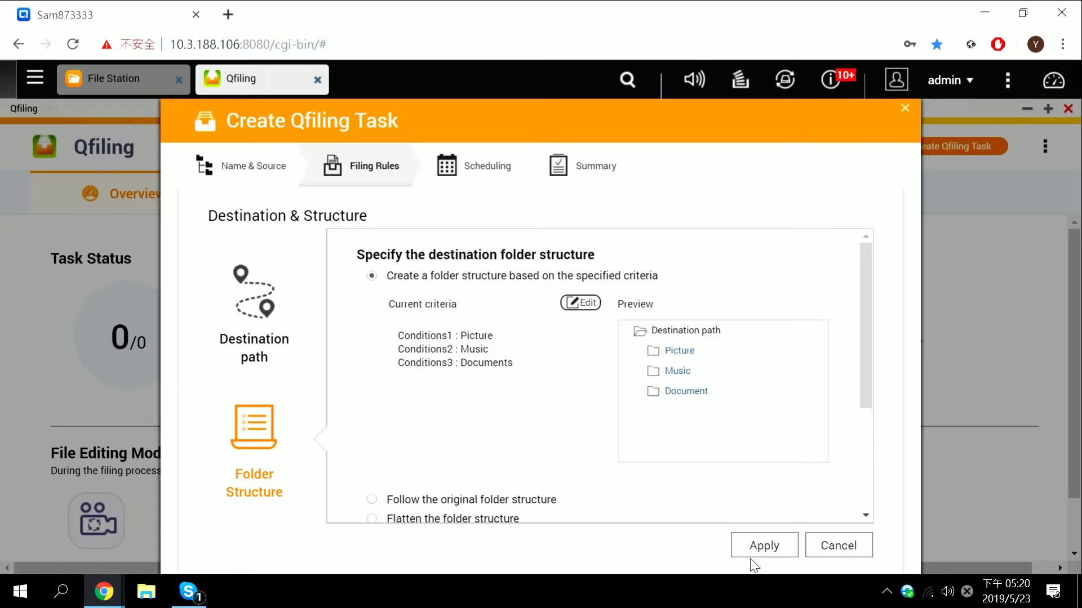
left_click(764, 545)
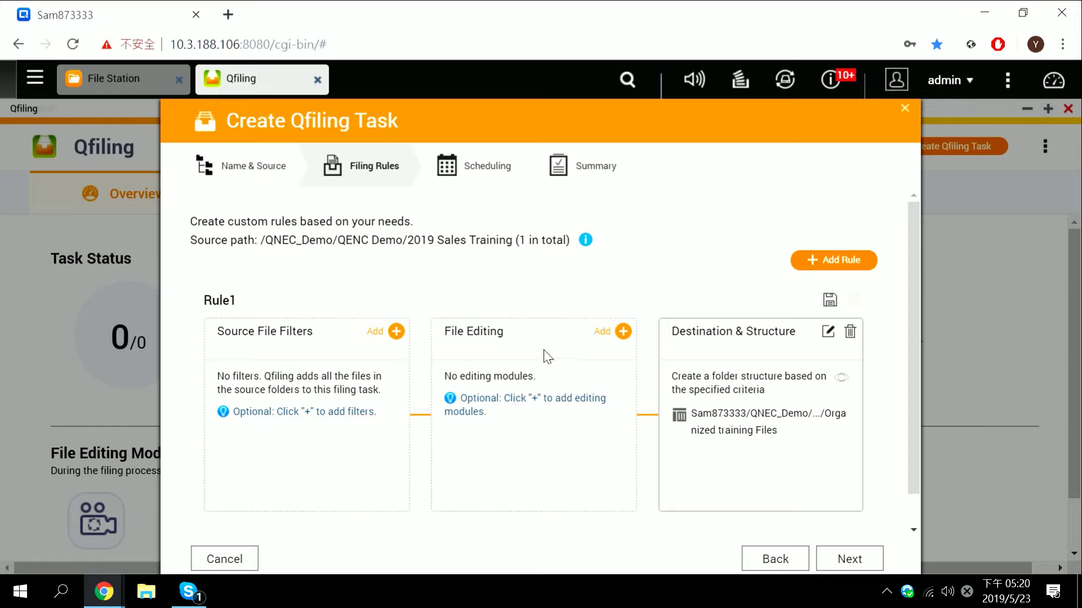
Add Encryption & Decryption file editing with a password to Rule1 and proceed to Scheduling
left_click(622, 332)
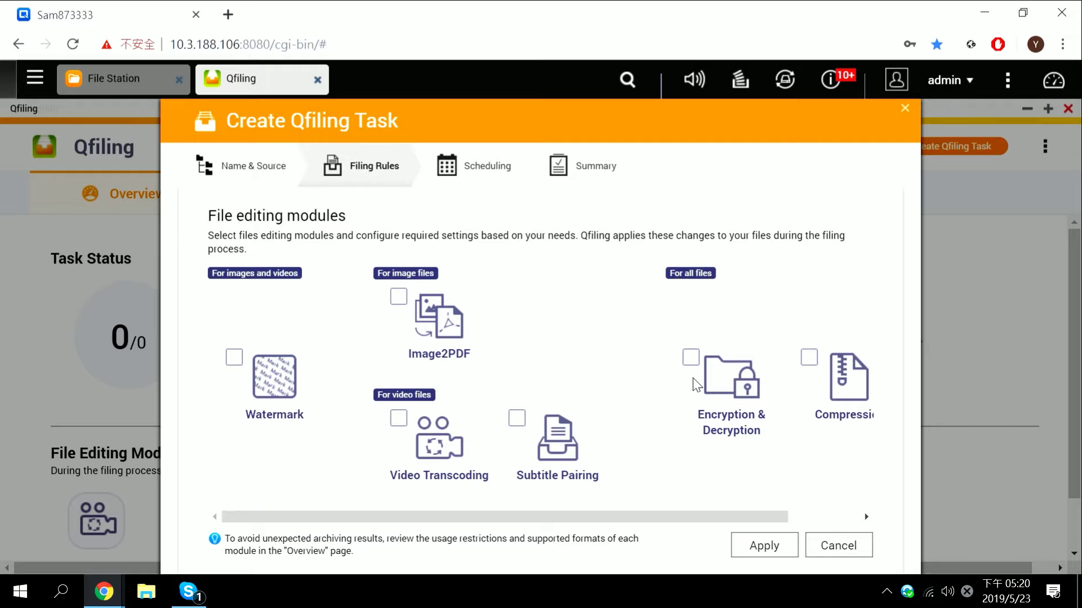
left_click(716, 376)
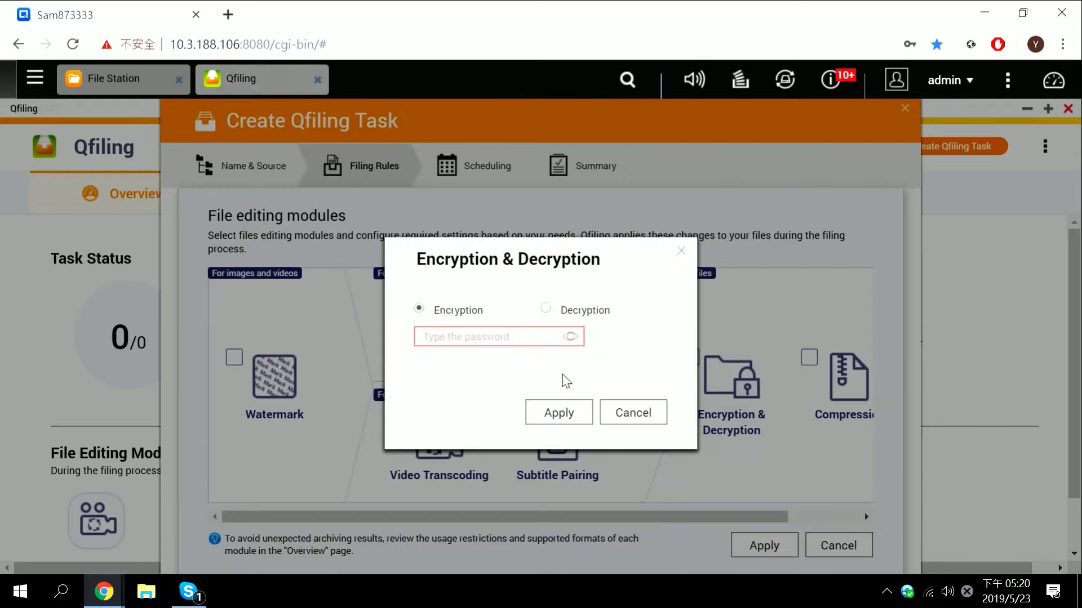
left_click(511, 340)
type("1")
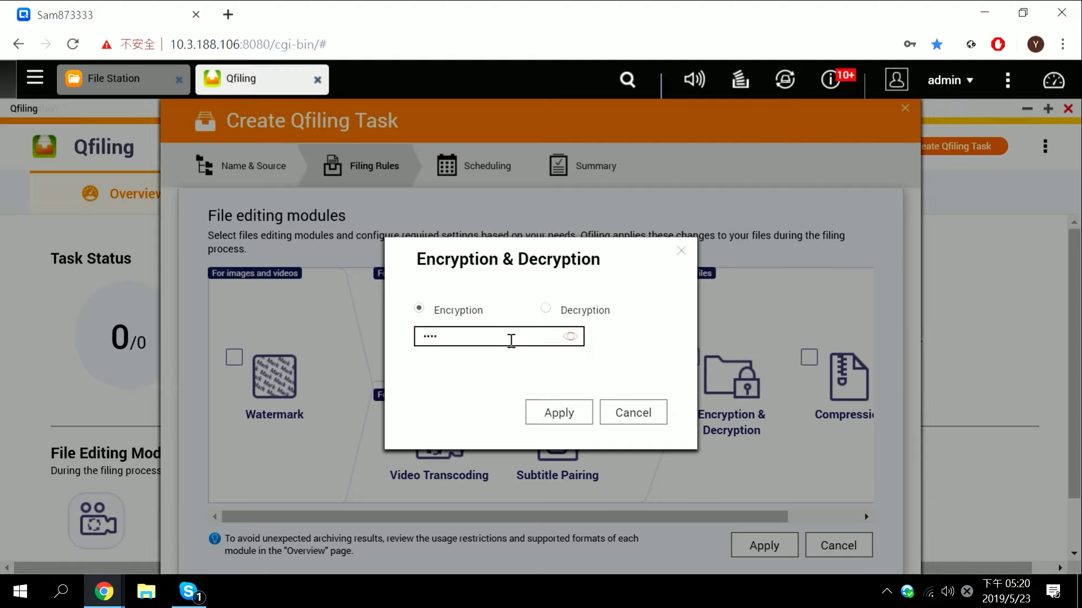
left_click(564, 417)
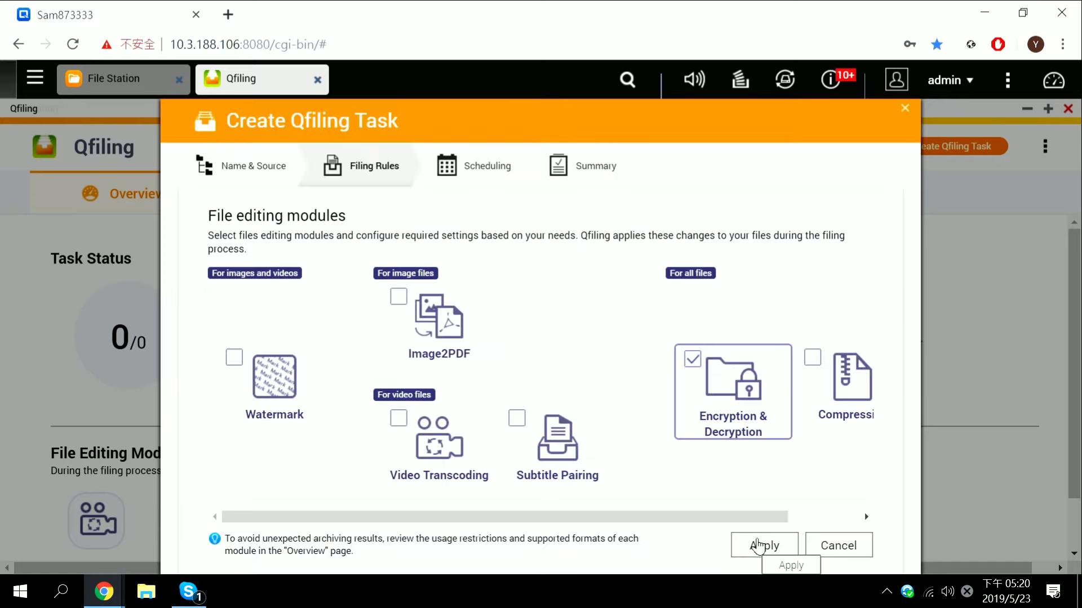
left_click(760, 546)
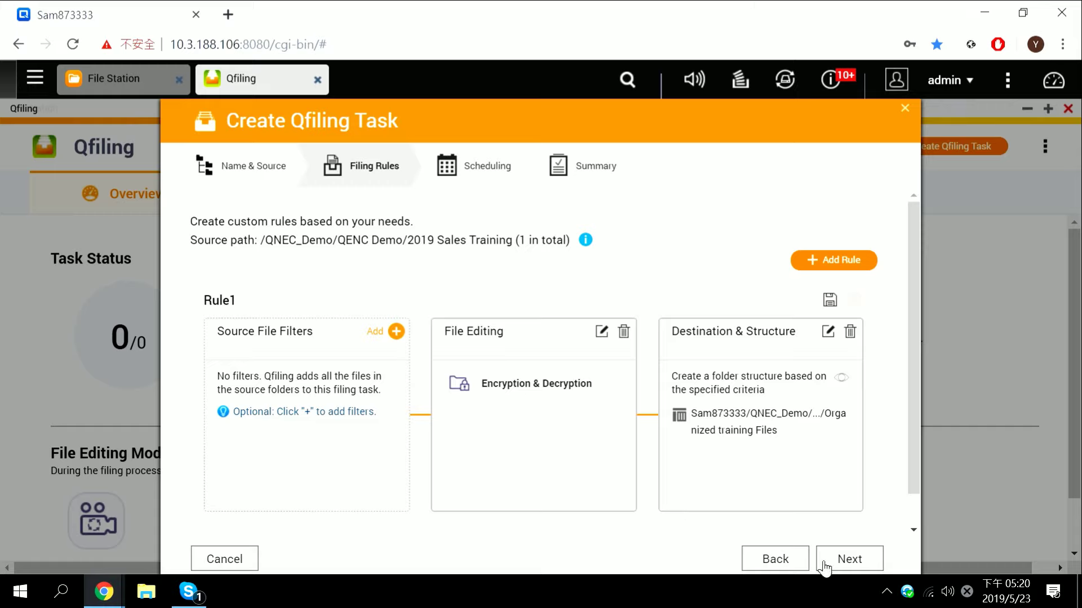
left_click(860, 560)
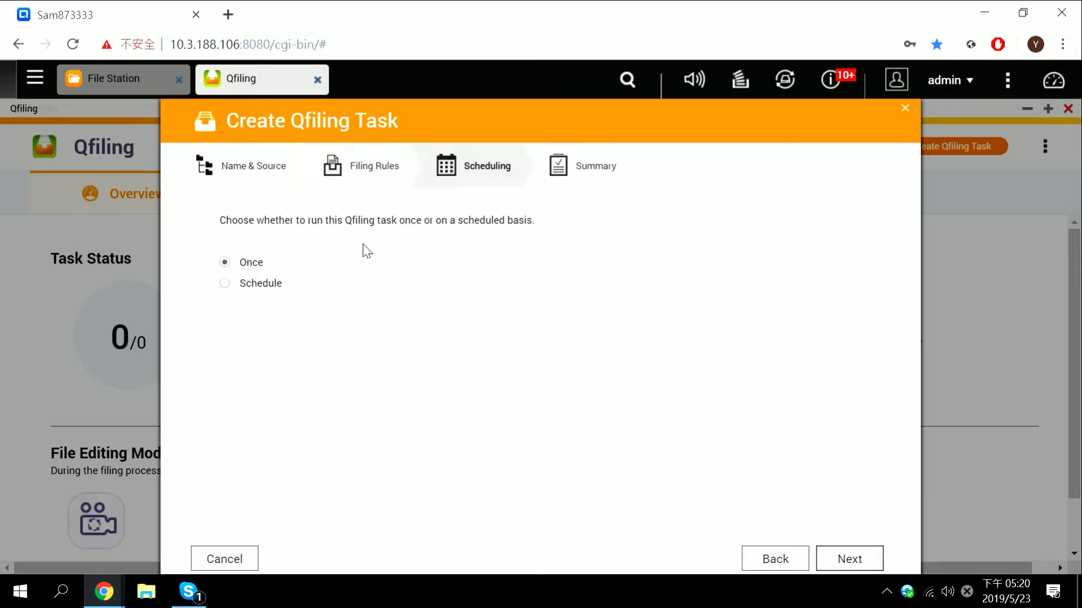
Choose a one-time (Once) schedule, review the Summary, and apply to create the task
left_click(224, 286)
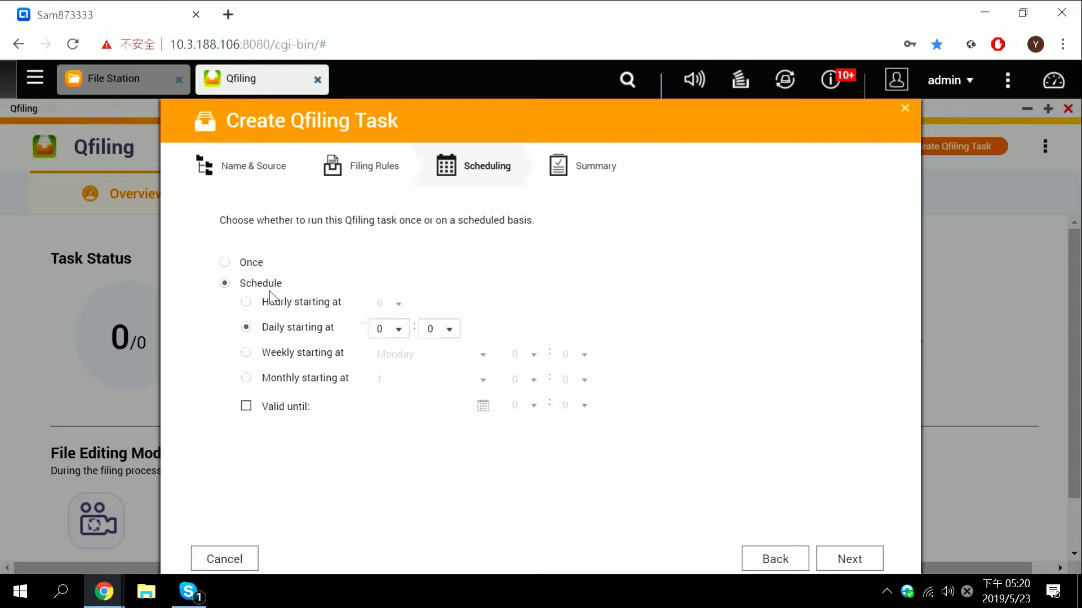
left_click(251, 263)
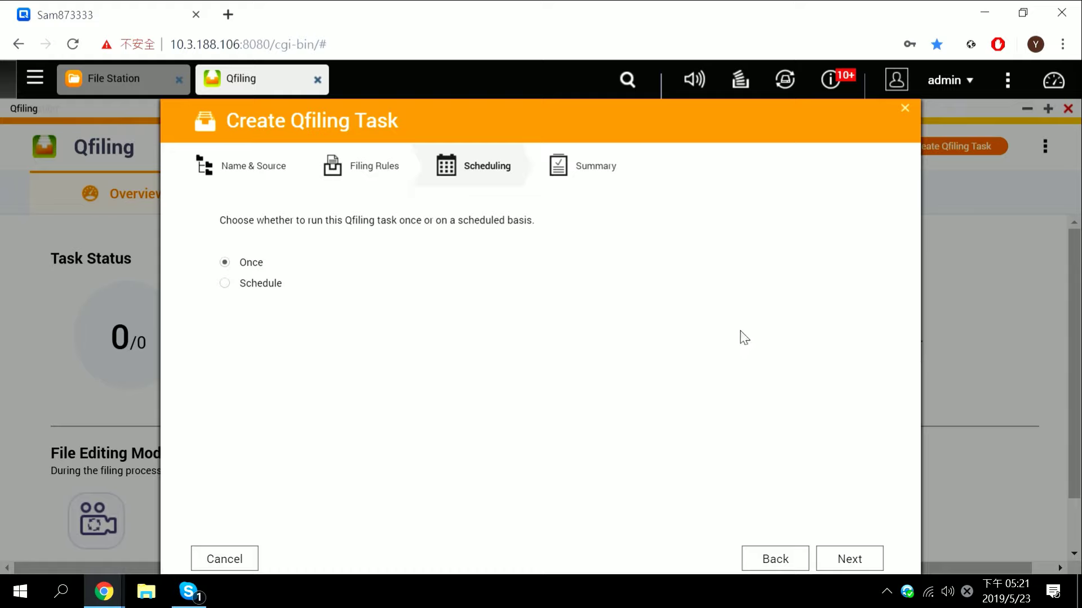
left_click(852, 560)
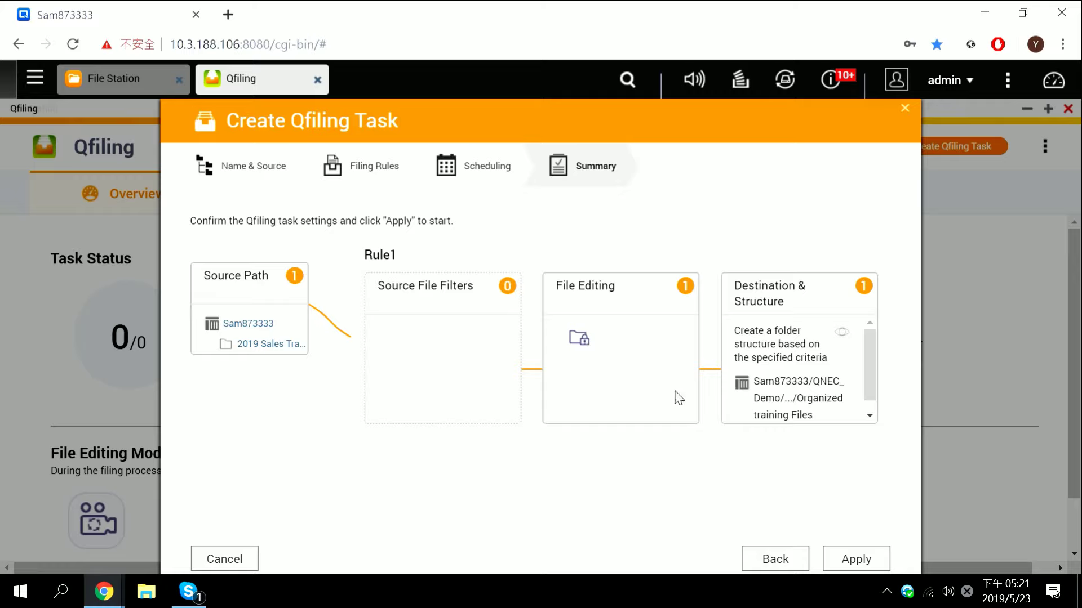
left_click(872, 561)
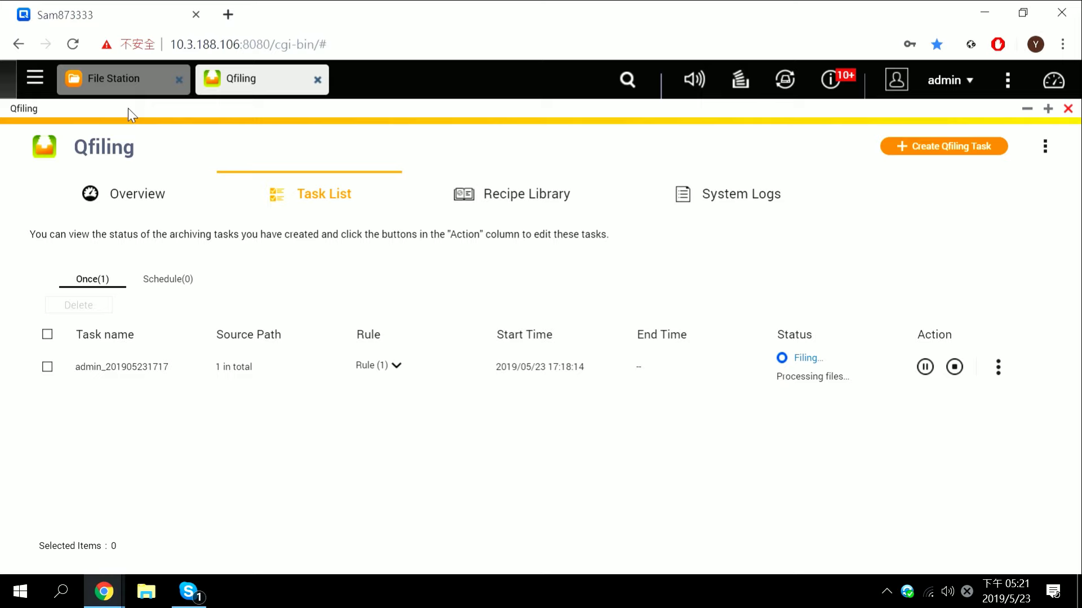
left_click(128, 81)
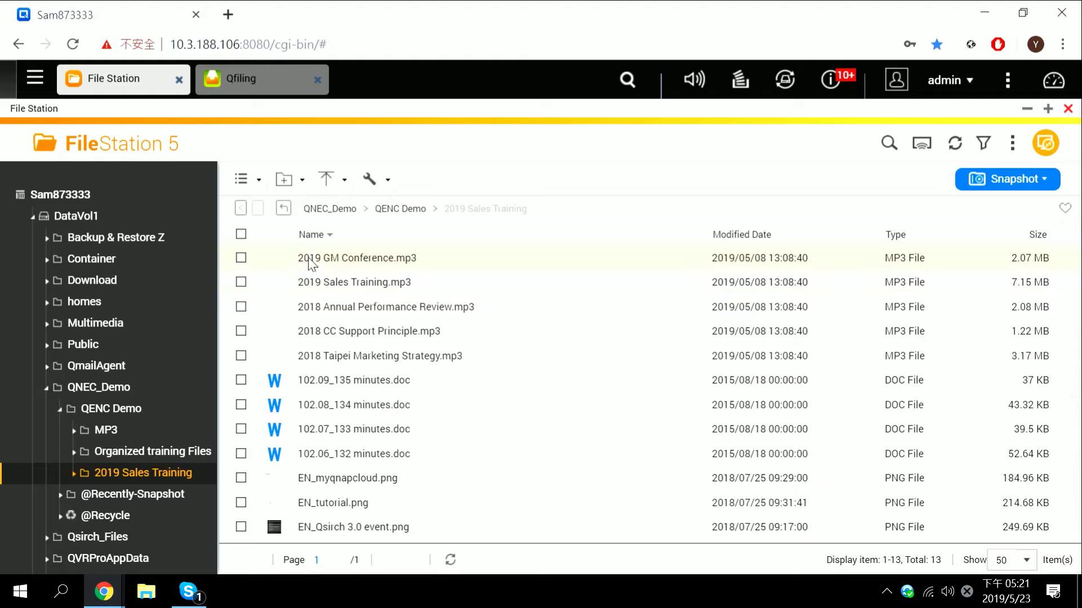
left_click(246, 89)
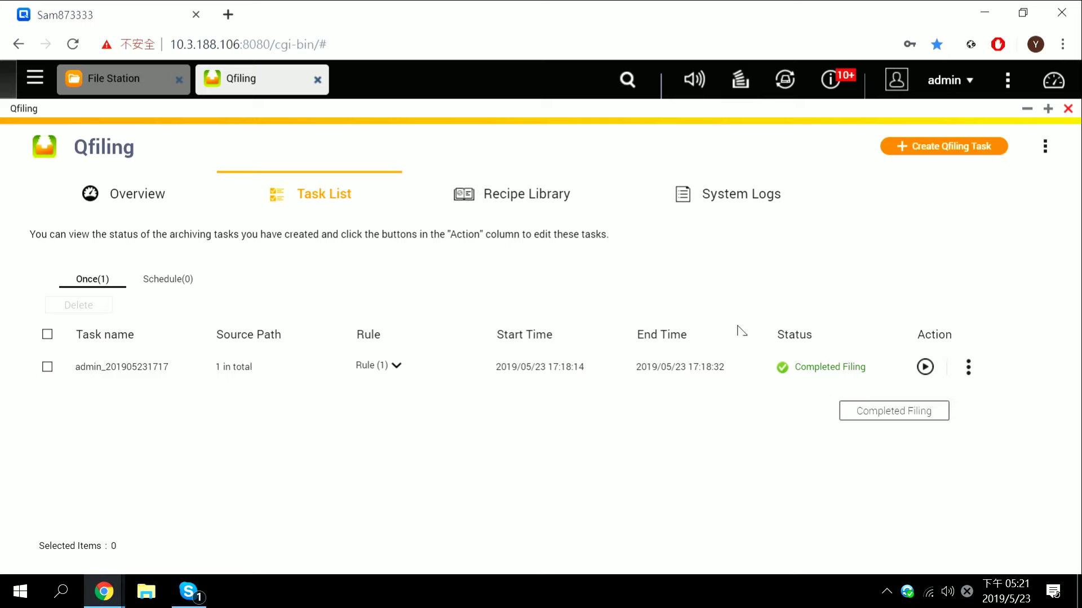
Open Organized training Files > Picture to confirm the images are now .qenc files
left_click(119, 90)
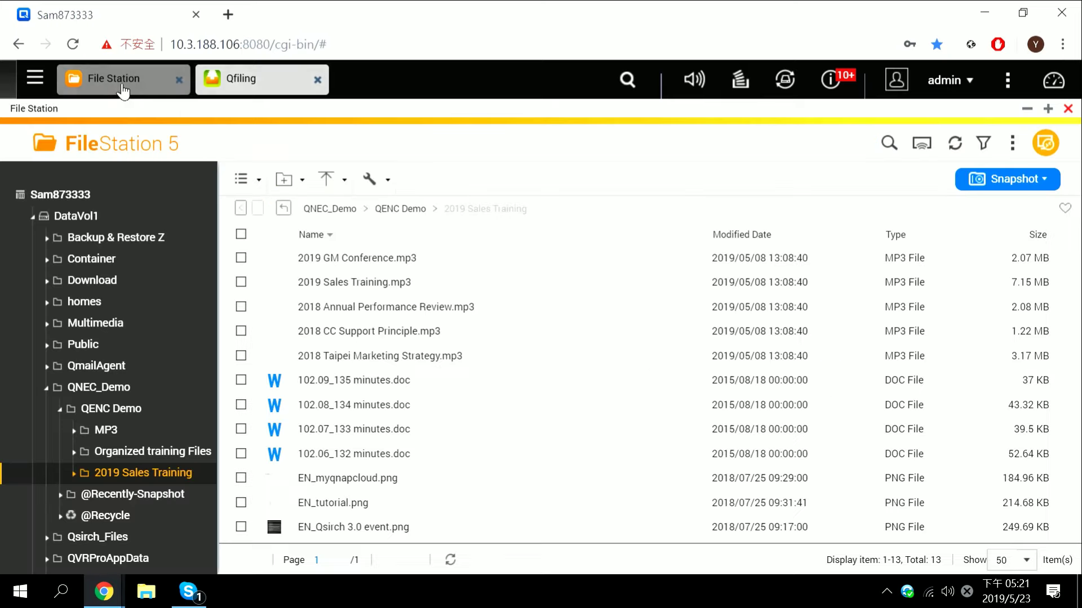
left_click(395, 207)
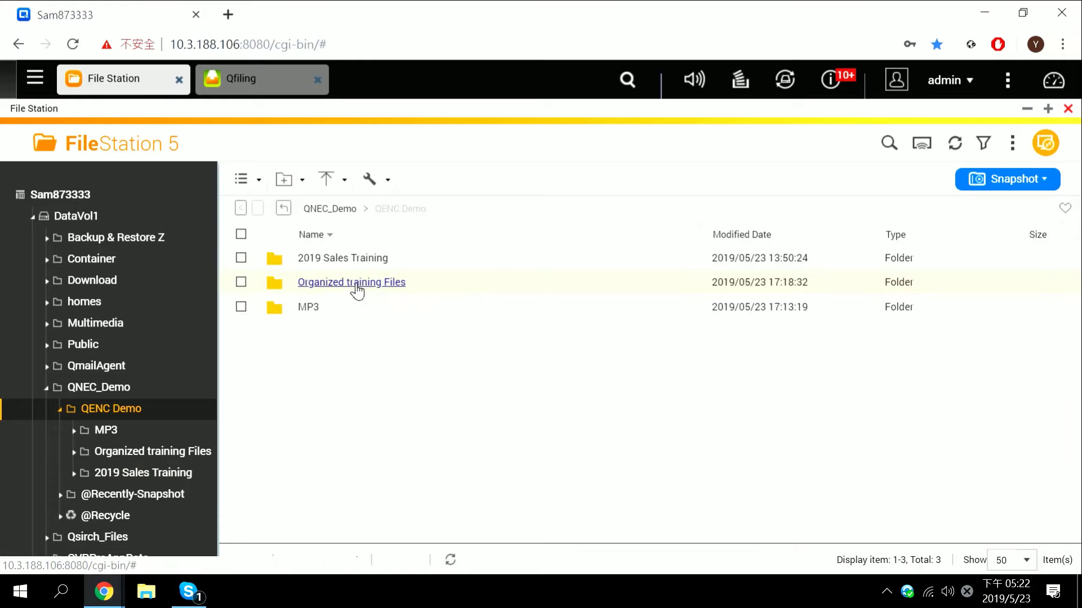
left_click(357, 290)
left_click(356, 284)
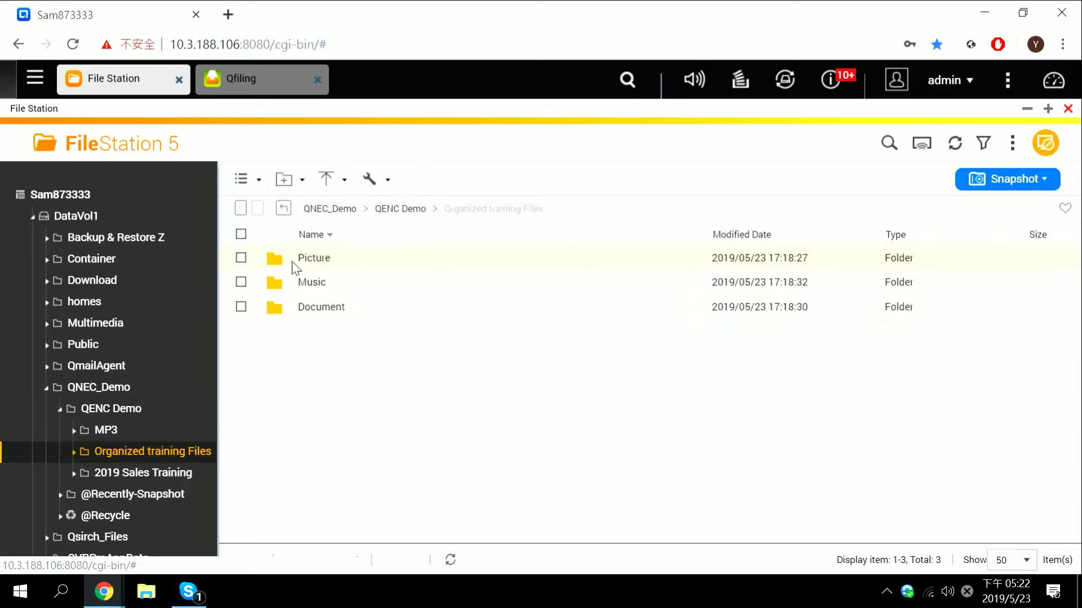
left_click(320, 268)
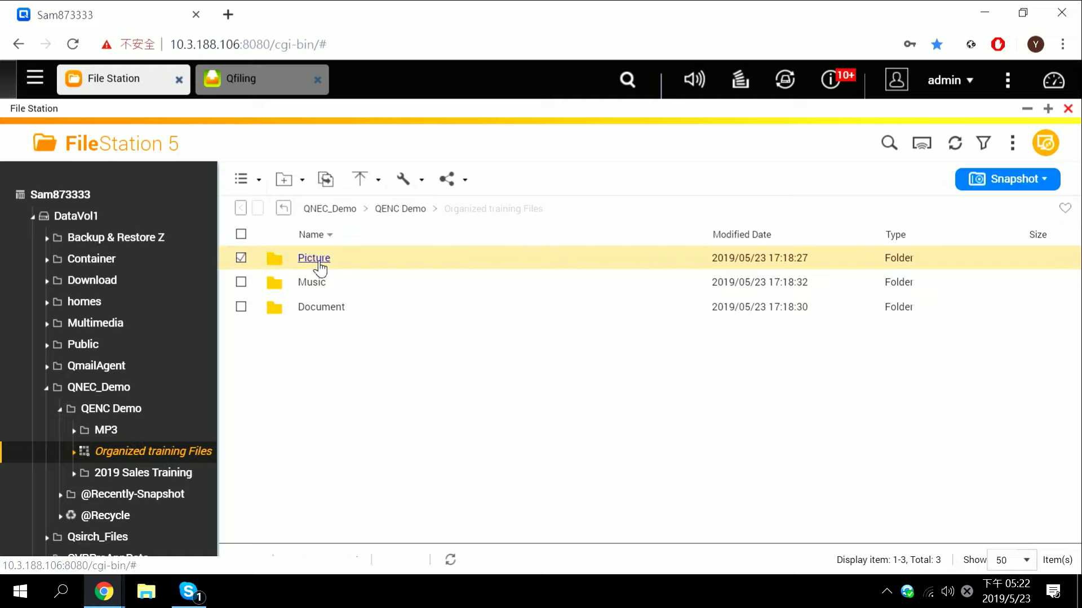
left_click(320, 268)
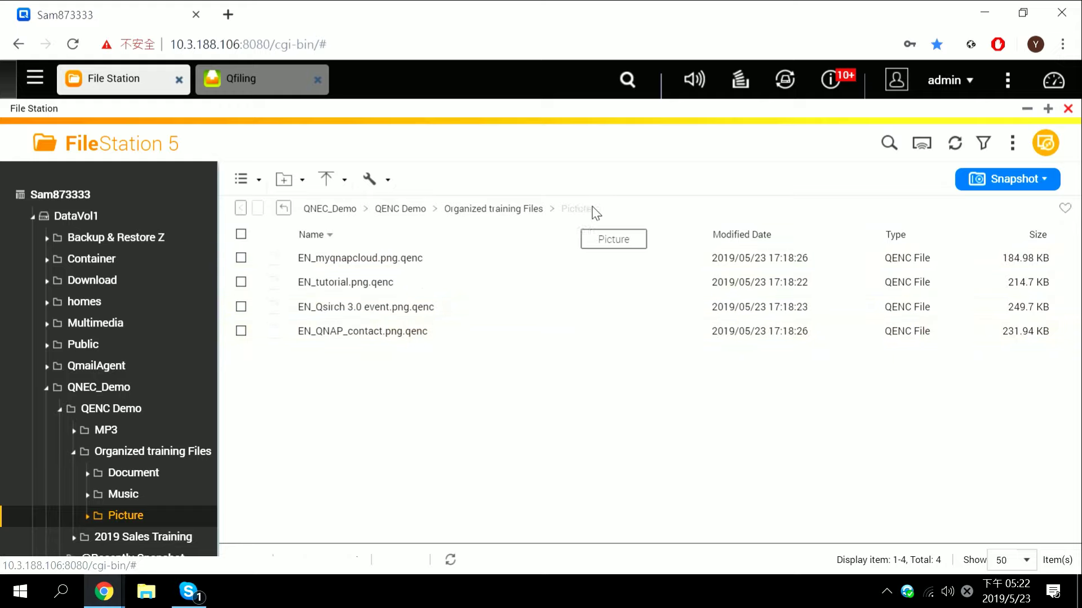
Check the Music folder's .qenc files, then advance to the password reminder slide
left_click(494, 213)
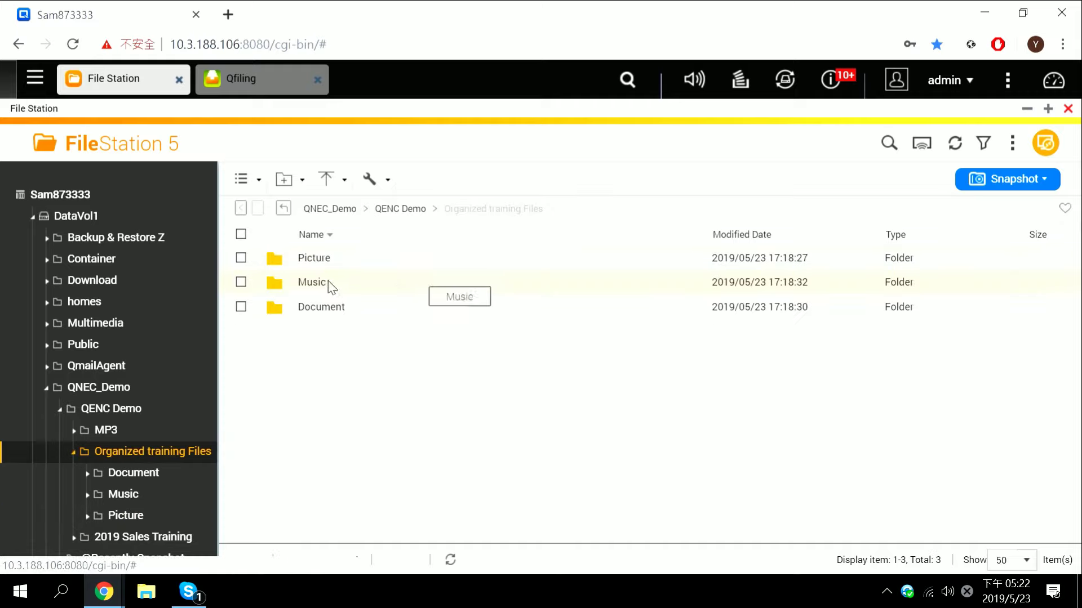
left_click(317, 283)
left_click(317, 284)
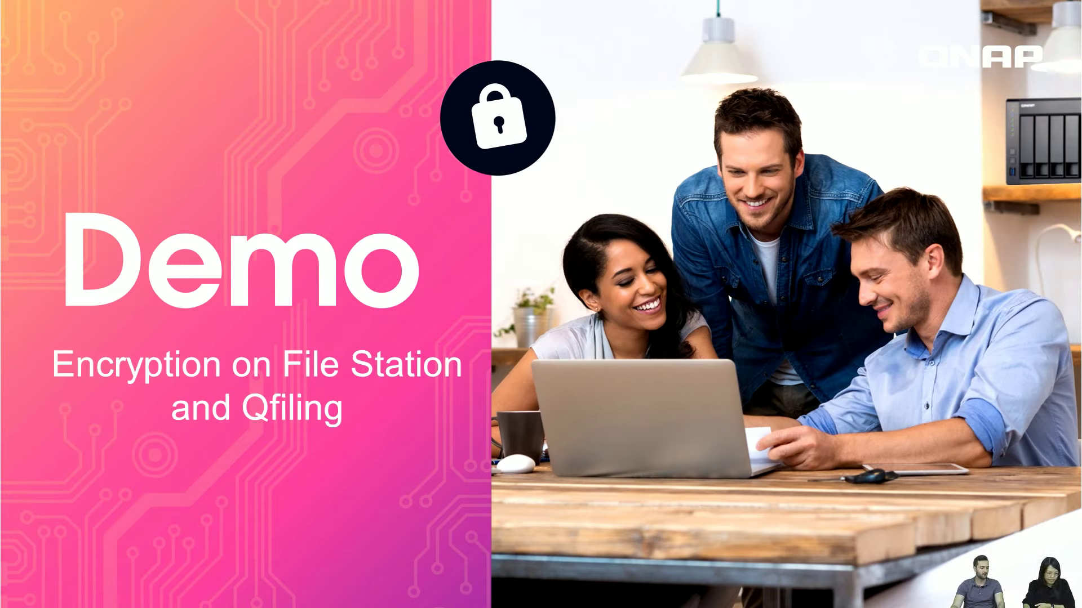
key("Right")
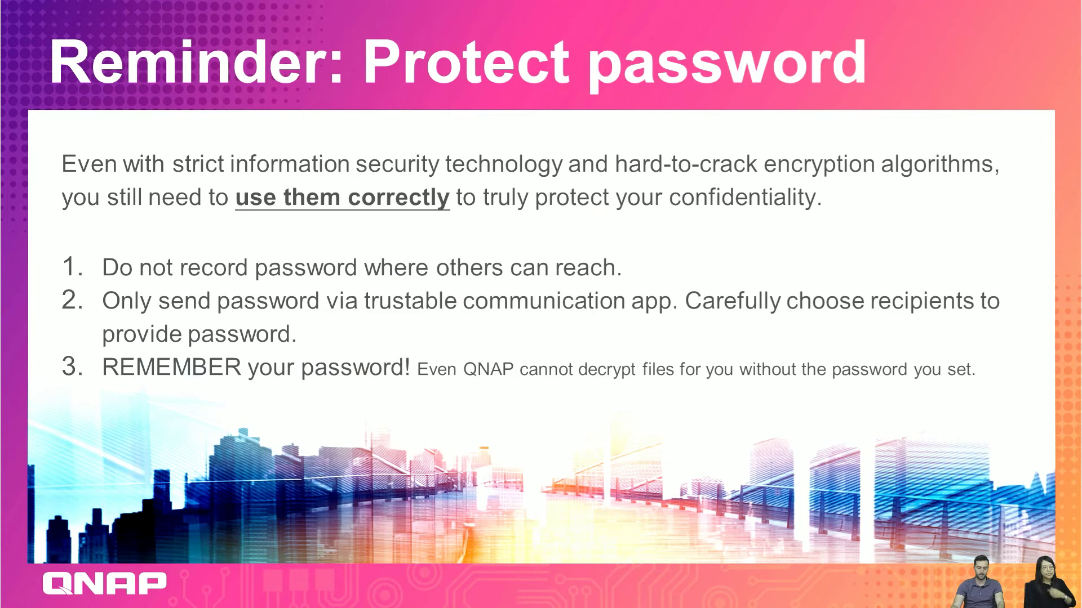